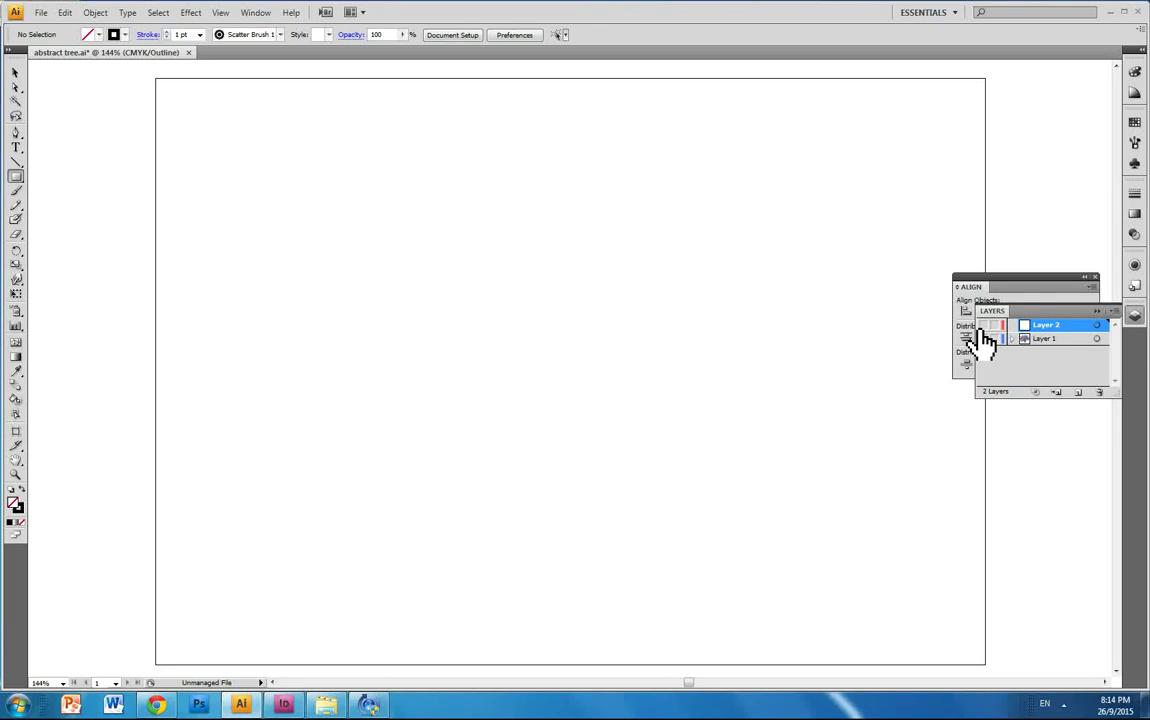
Step: Draw a solid black triangle with the Polygon tool near the artboard's top-left
mouse_move(15, 177)
left_mouse_down()
mouse_move(100, 212)
mouse_move(90, 236)
left_mouse_up()
mouse_move(284, 205)
left_mouse_down()
mouse_move(359, 240)
mouse_move(323, 242)
mouse_move(335, 236)
mouse_move(321, 223)
mouse_move(340, 221)
left_mouse_up()
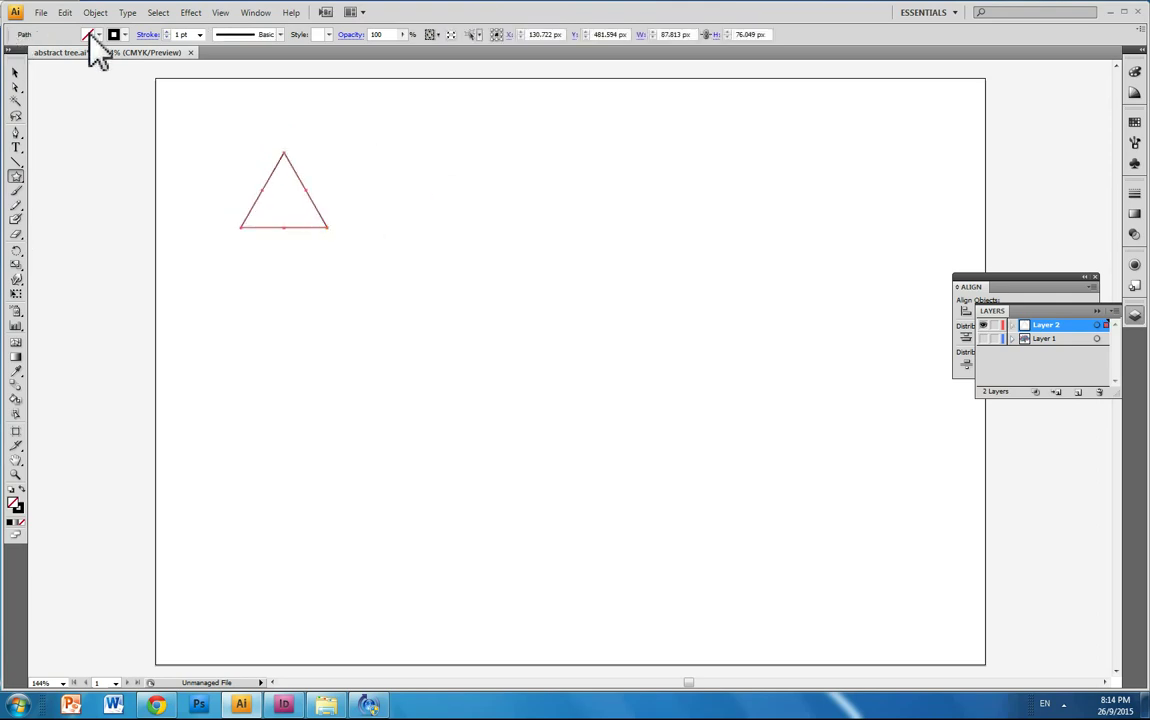
left_click(20, 492)
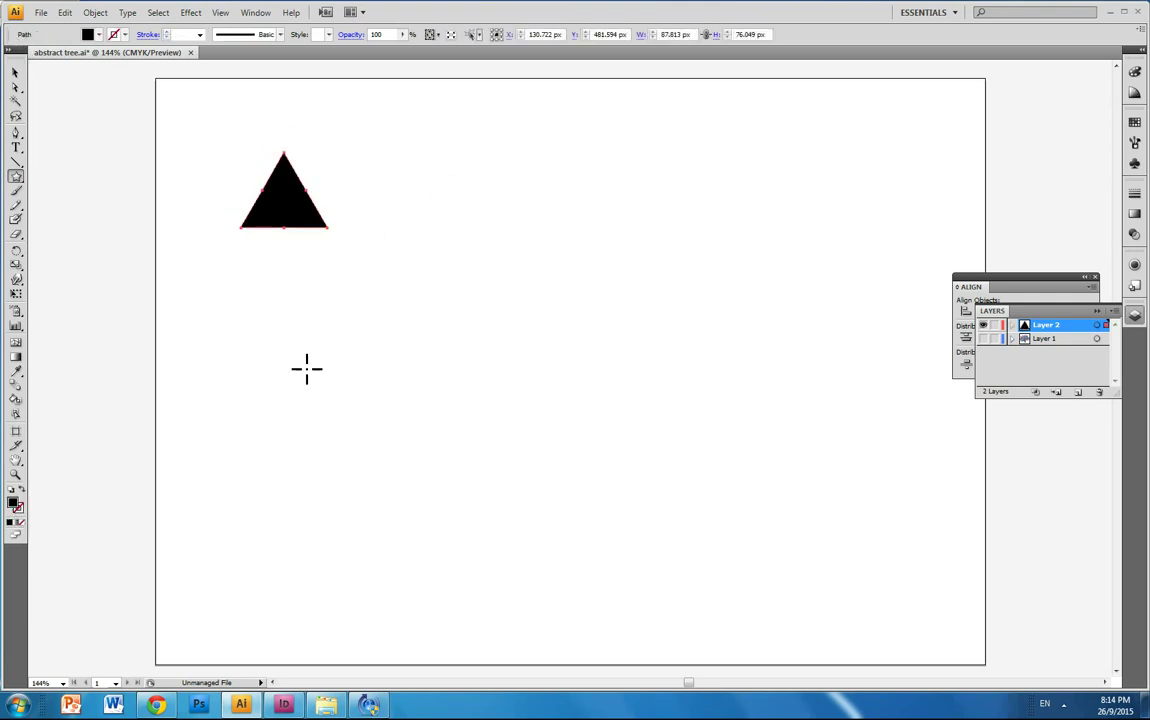
Step: Rotate the triangle 90° to point right and stretch it into a thin wedge about 335 × 59 px
left_click(15, 72)
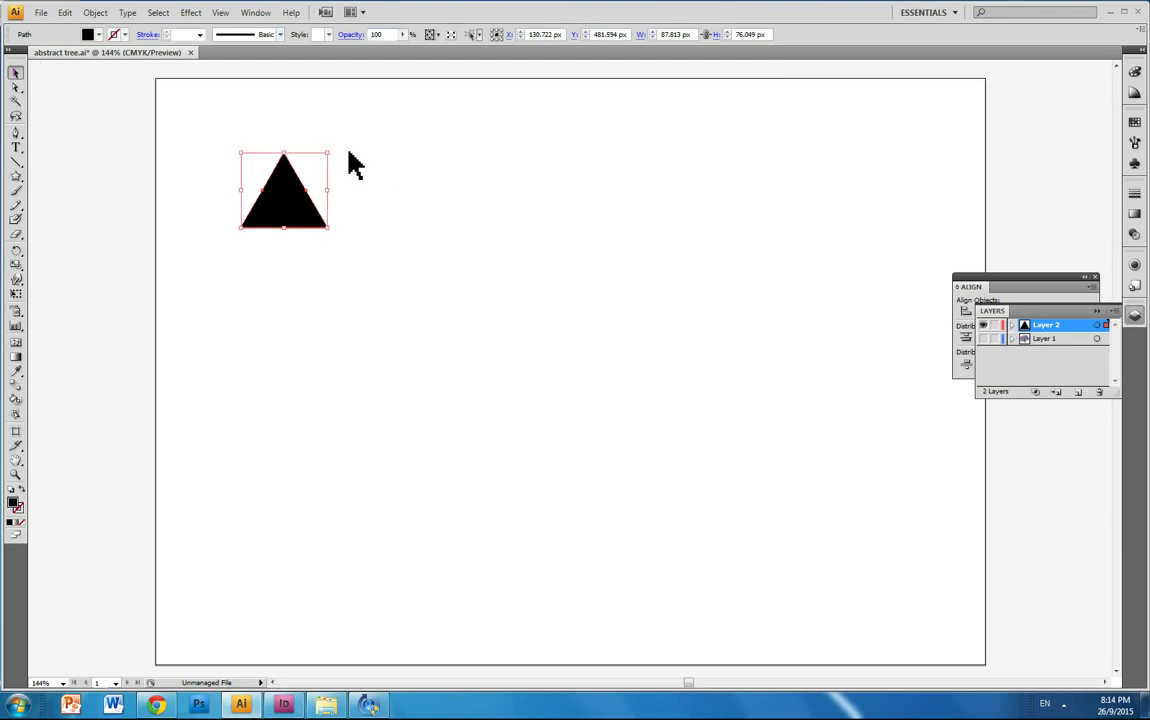
left_click_drag(328, 150, 340, 262)
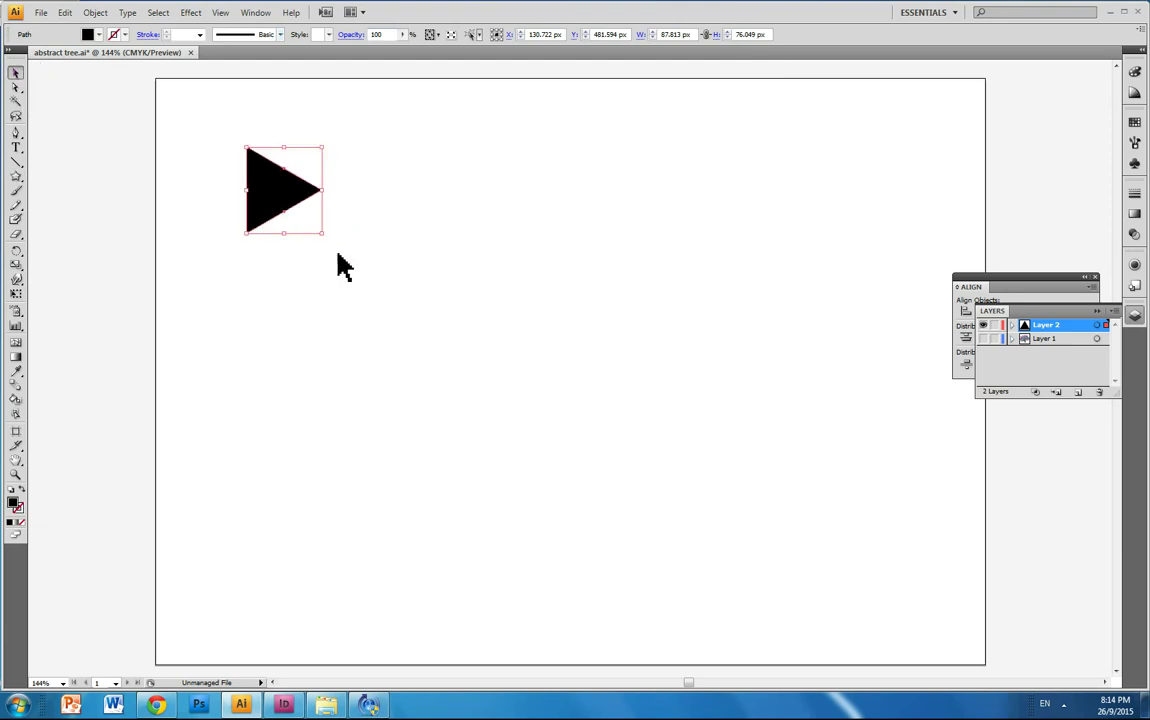
left_click_drag(322, 190, 577, 189)
left_click_drag(413, 147, 412, 175)
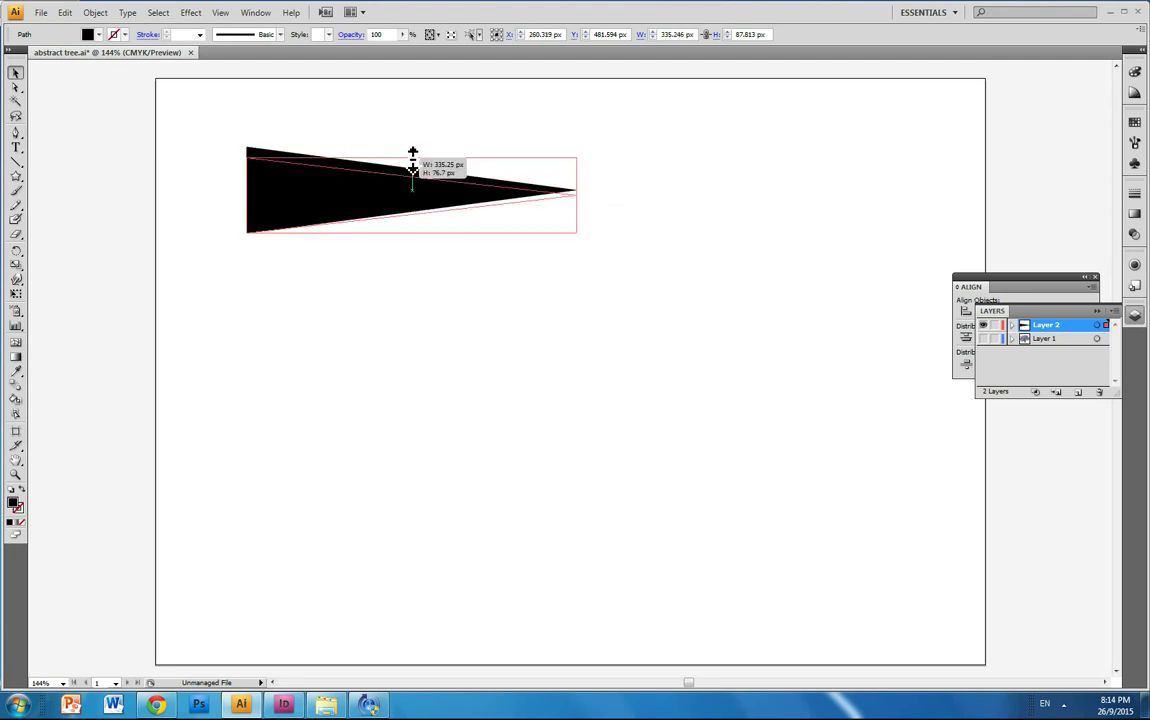
left_click(1135, 142)
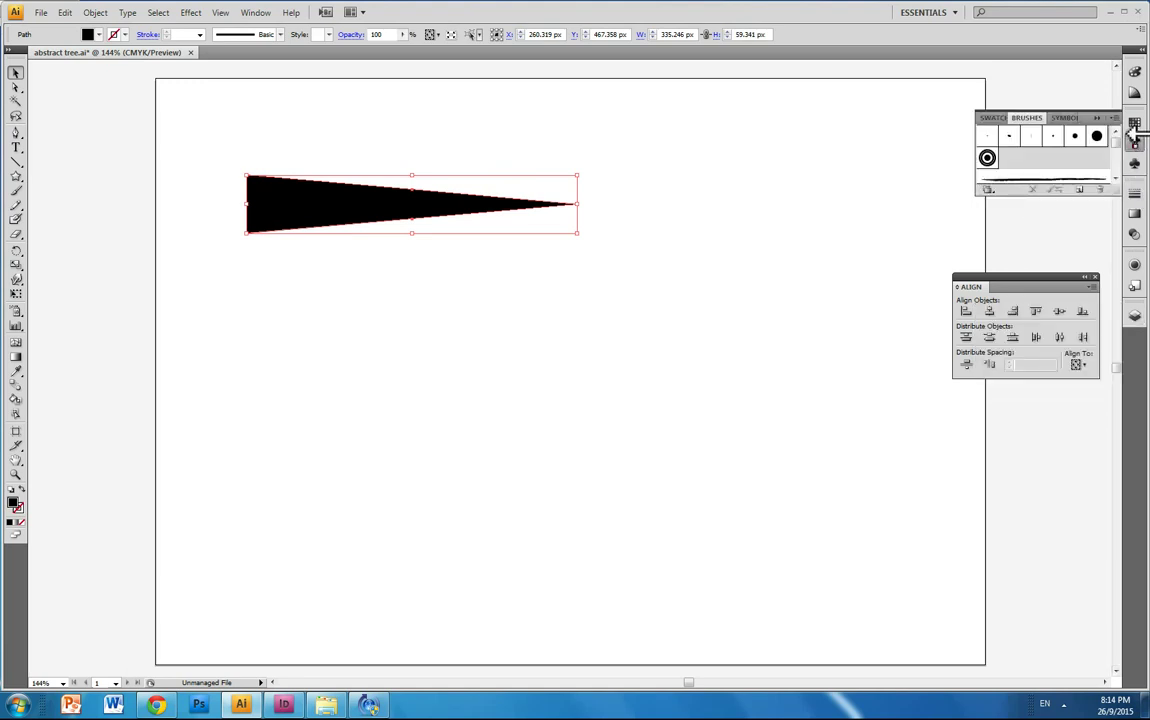
Step: Drag the black wedge into the Brushes panel and save it as Art Brush 2
left_click_drag(328, 190, 1028, 167)
left_click(522, 369)
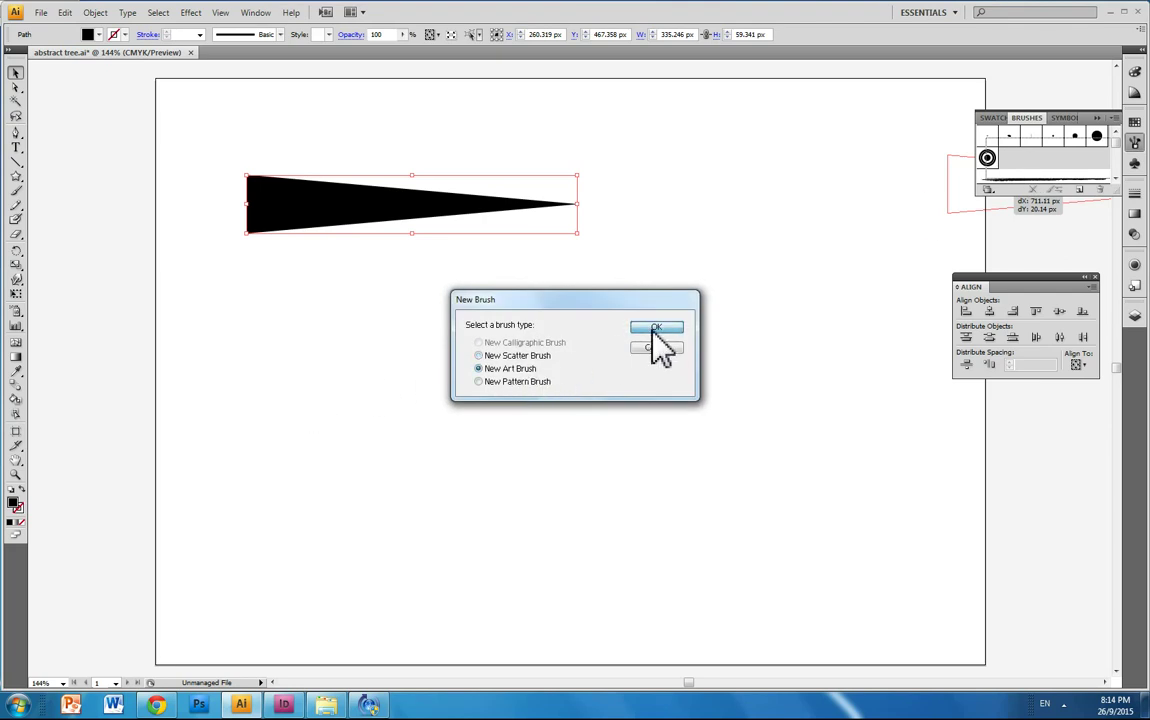
left_click(656, 330)
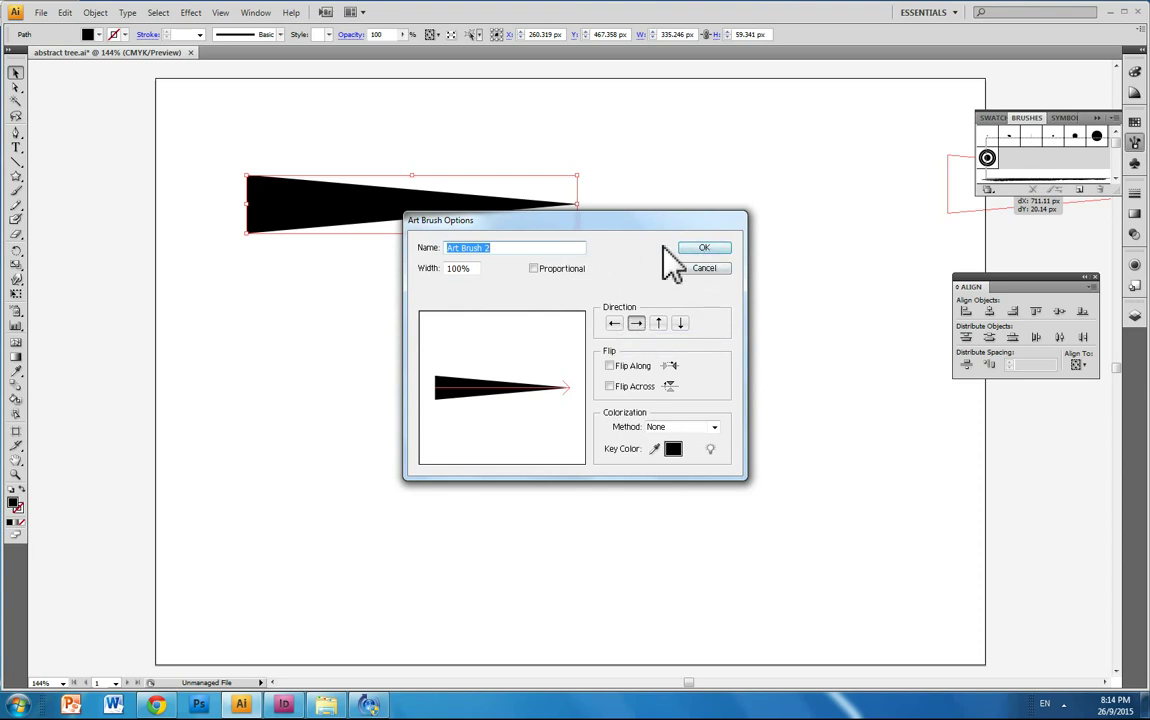
left_click(702, 248)
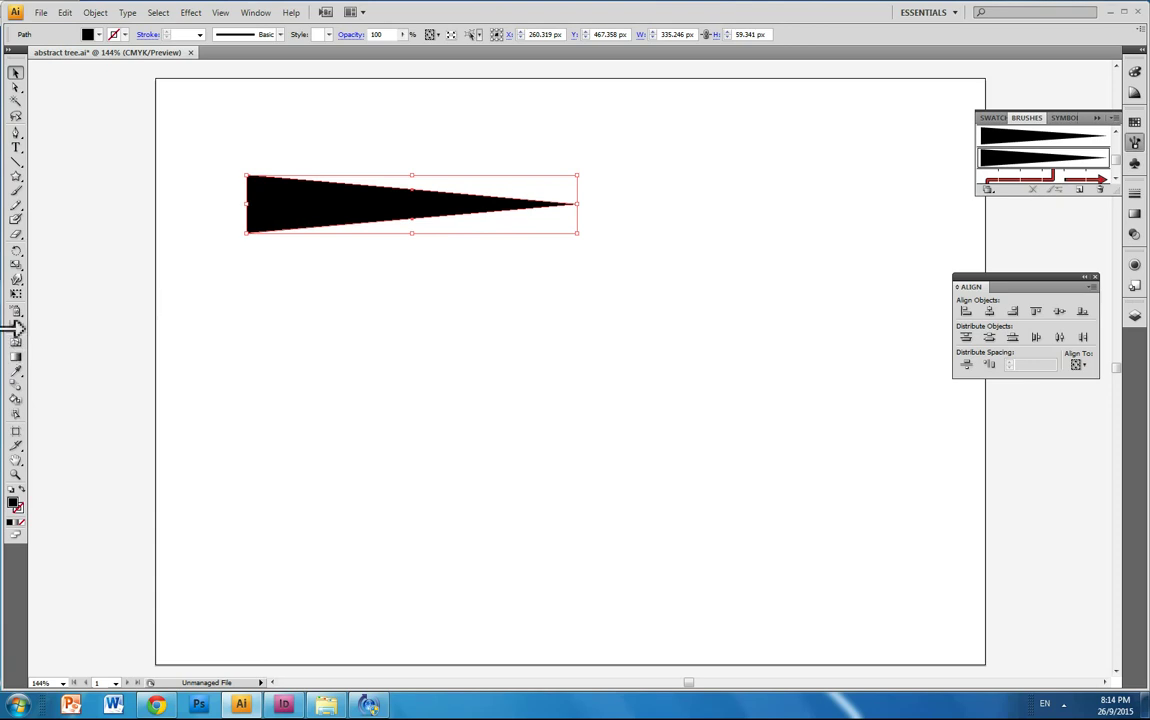
Step: Paint a curved tapered trunk, then left and right branches with a 0.75 pt stroke
key("b")
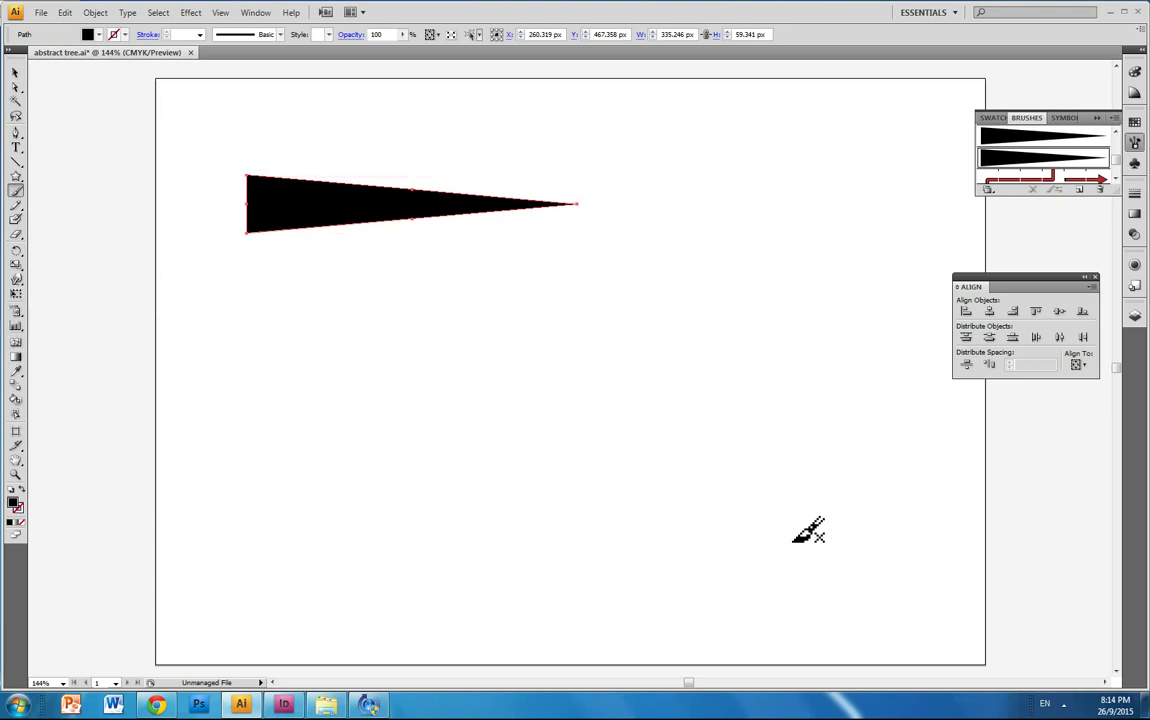
left_click_drag(583, 420, 570, 378)
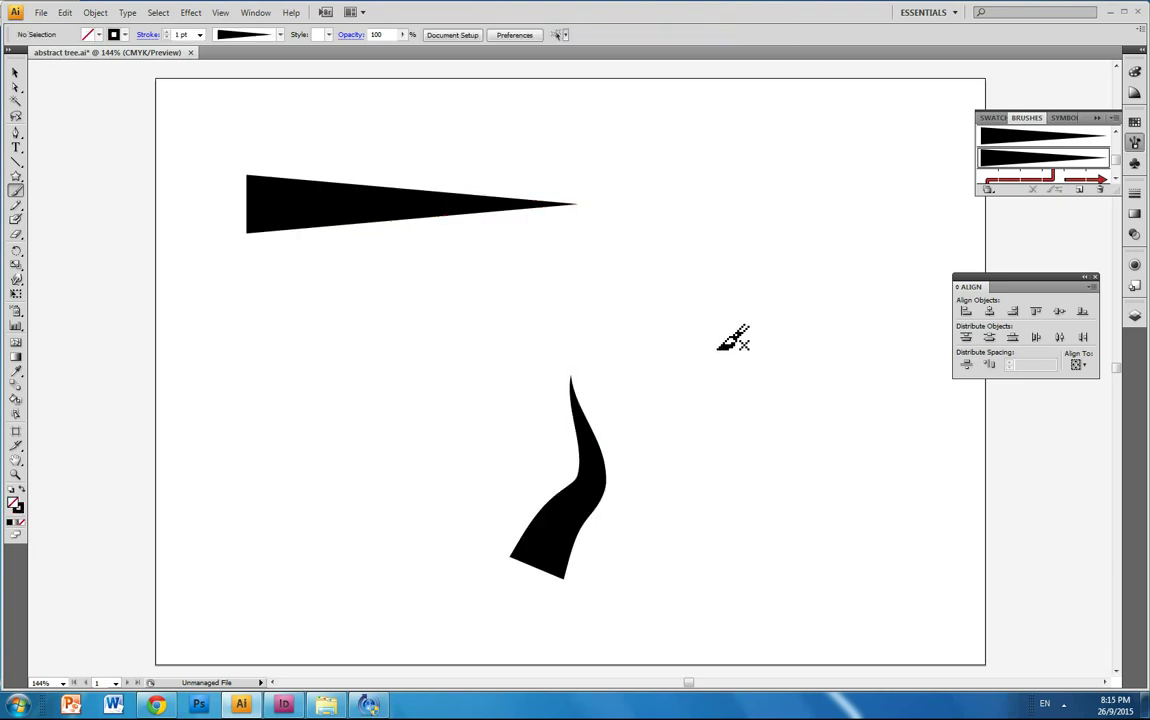
key("ctrl+z")
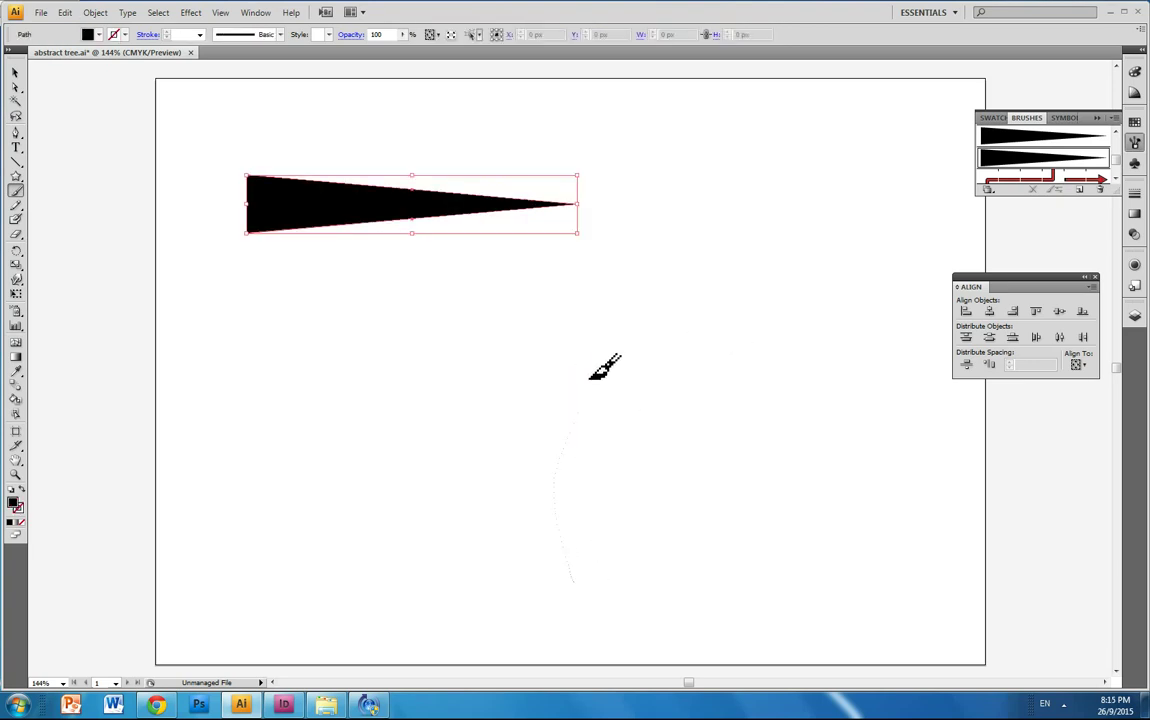
left_click_drag(590, 377, 570, 322)
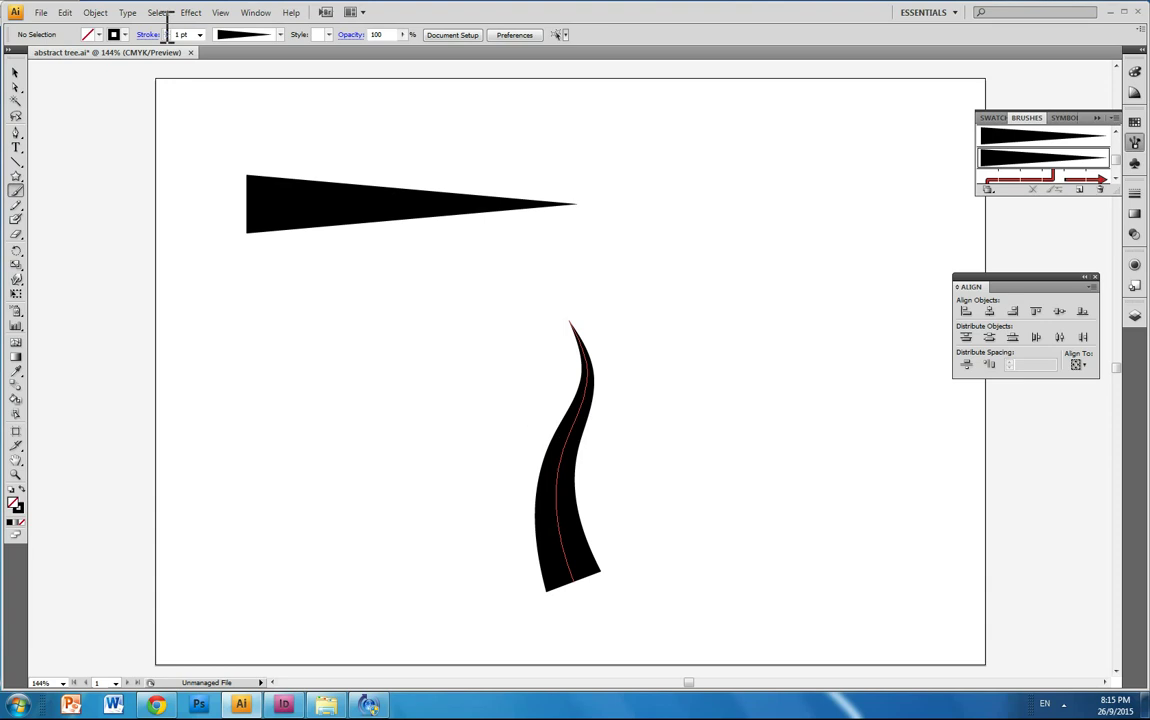
left_click(199, 35)
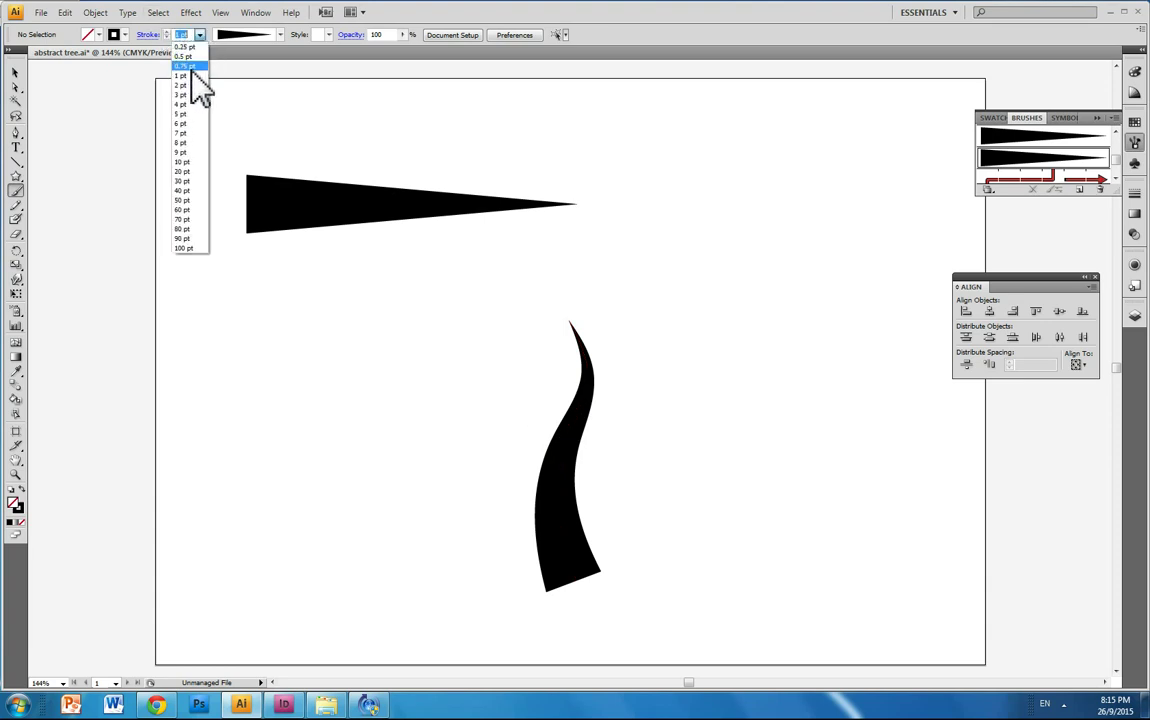
left_click(193, 67)
left_click_drag(403, 414, 585, 386)
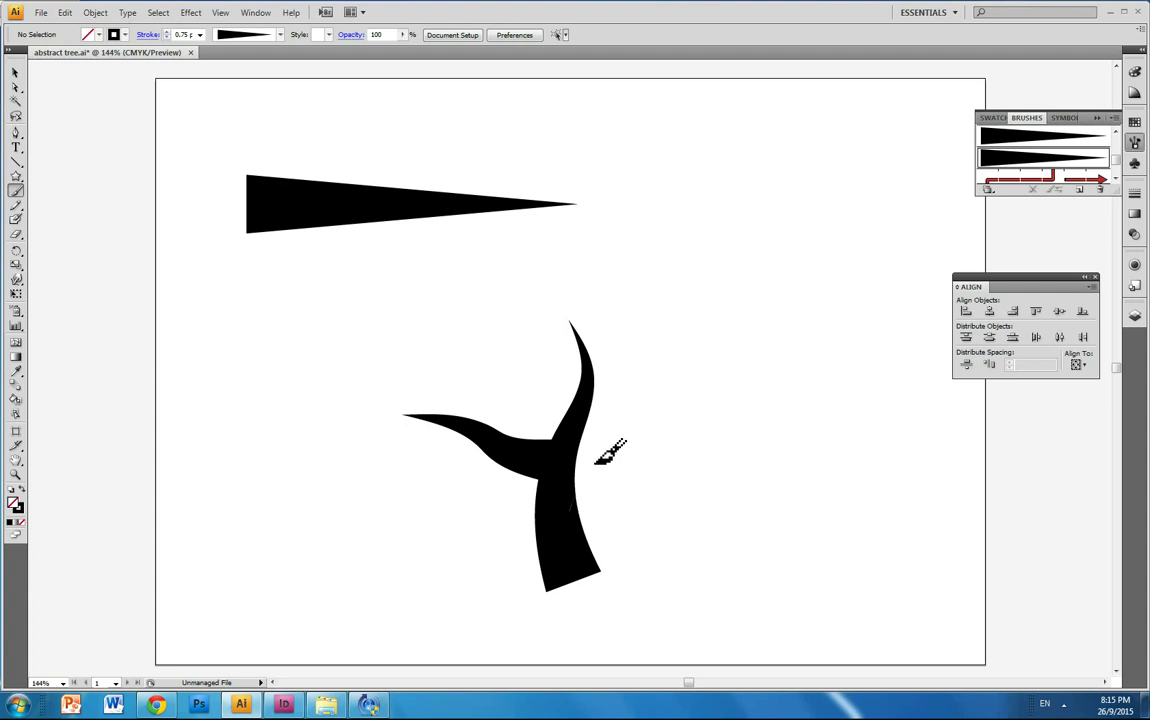
left_click_drag(588, 510, 628, 430)
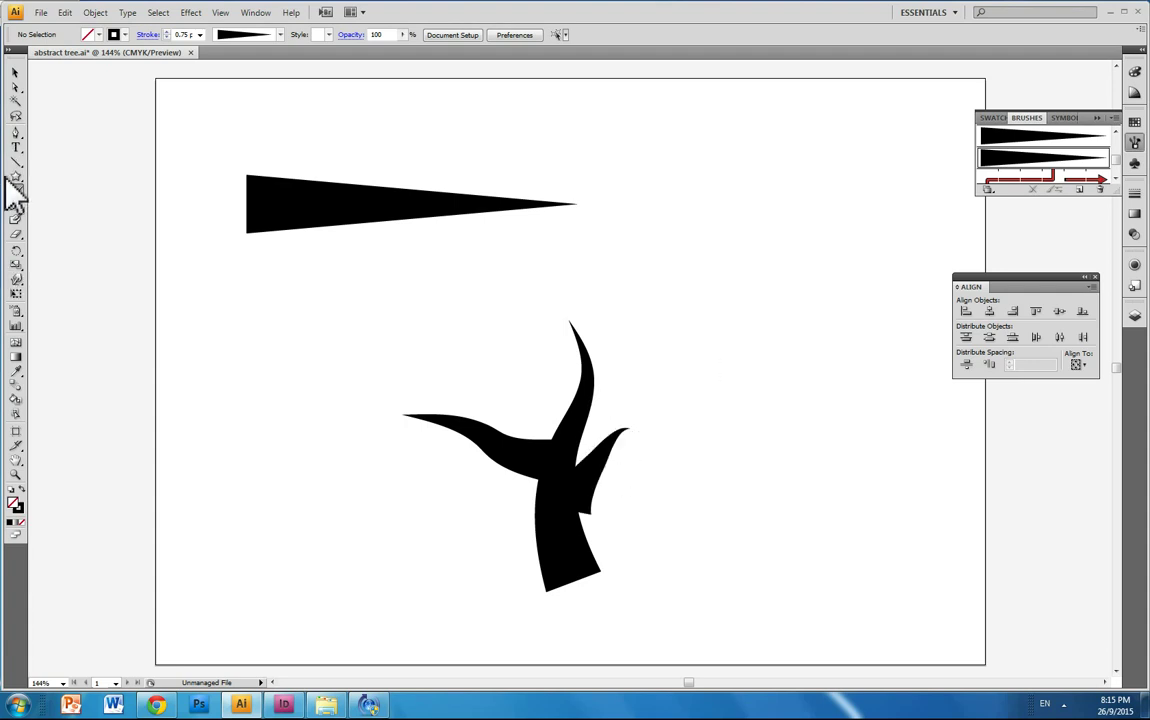
Step: Rotate the right branch outward, thin it to 0.5 pt and nudge it slightly right
left_click(15, 72)
left_click(603, 445)
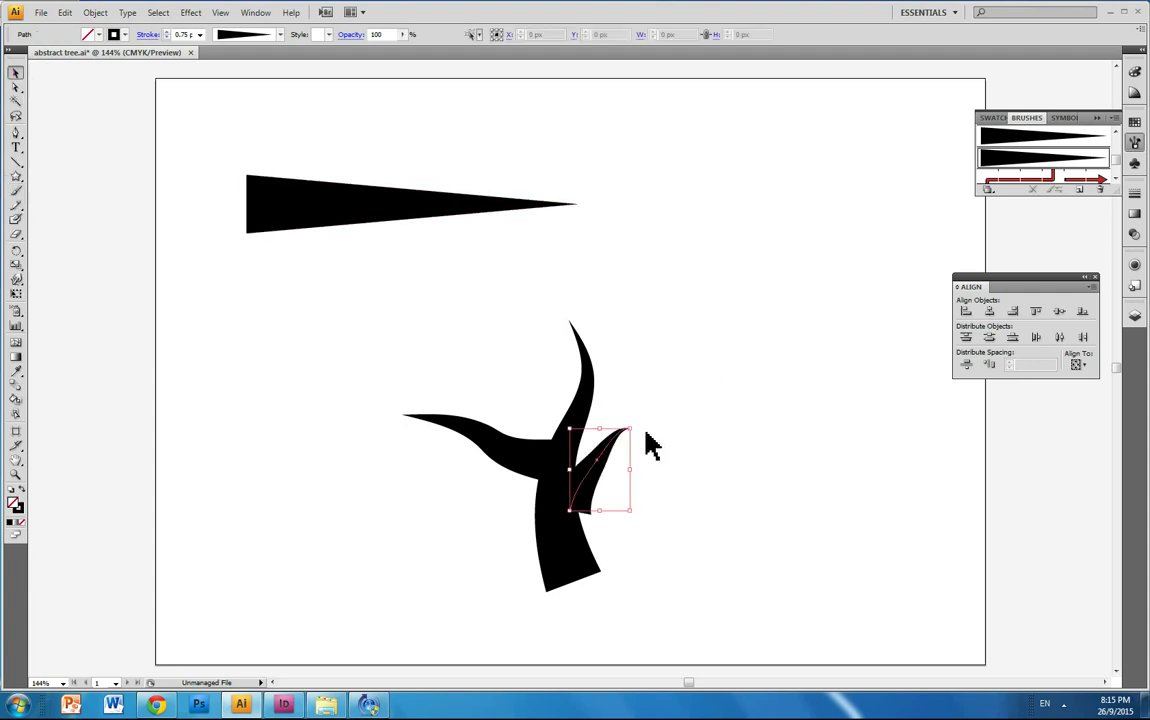
mouse_move(630, 427)
left_mouse_down()
mouse_move(610, 474)
mouse_move(600, 432)
left_mouse_up()
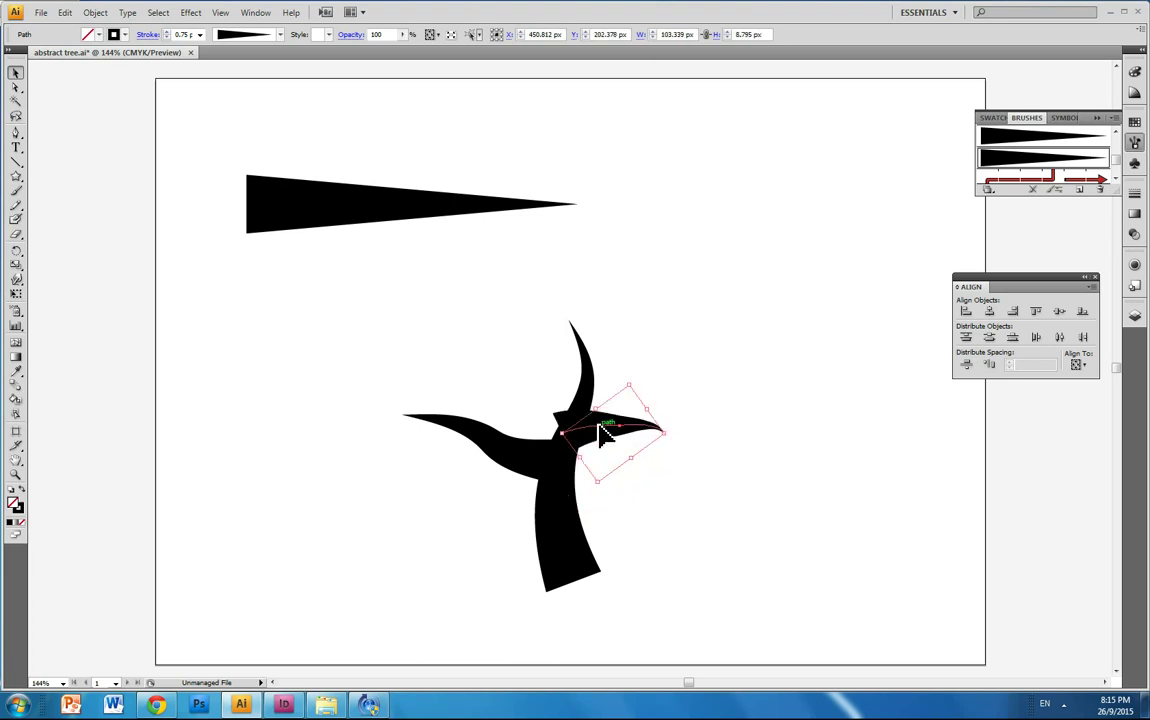
left_click(200, 34)
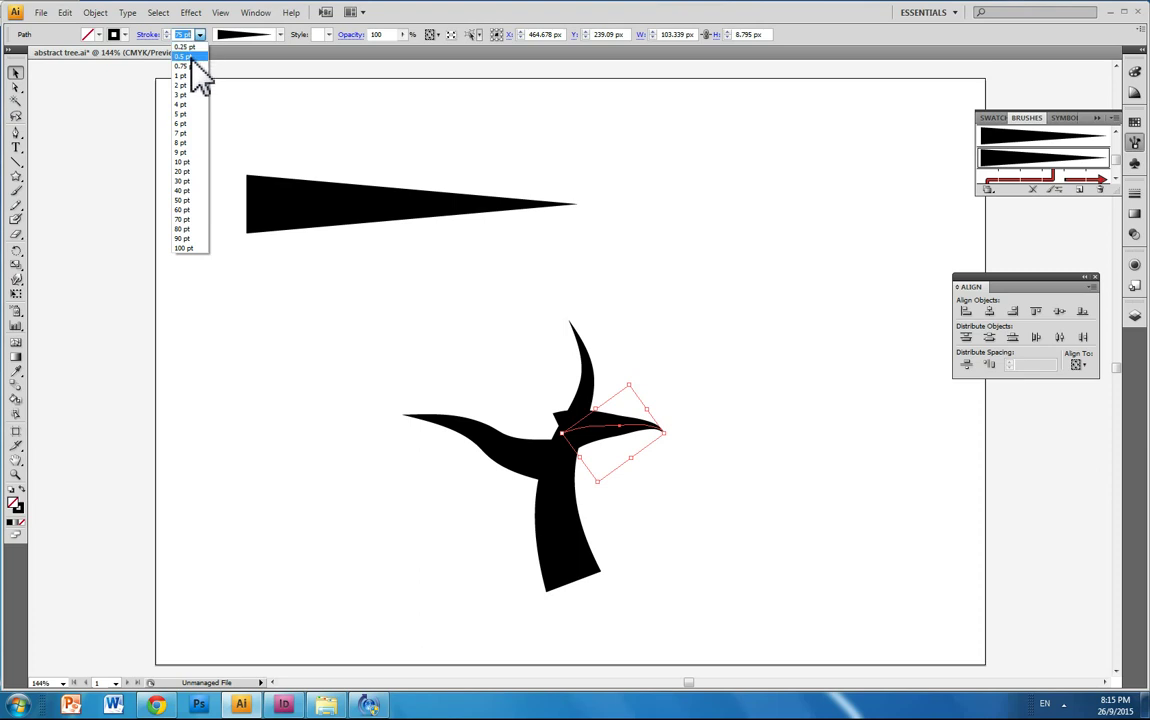
left_click(190, 70)
left_click_drag(608, 432, 618, 432)
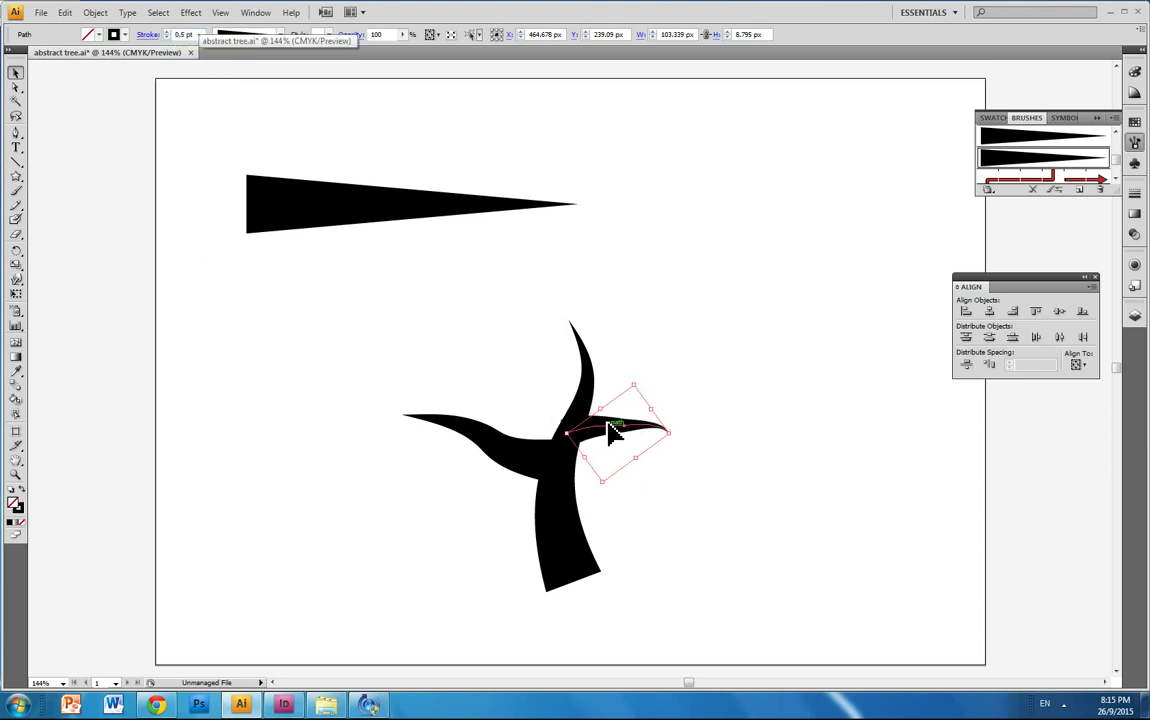
left_click(695, 410)
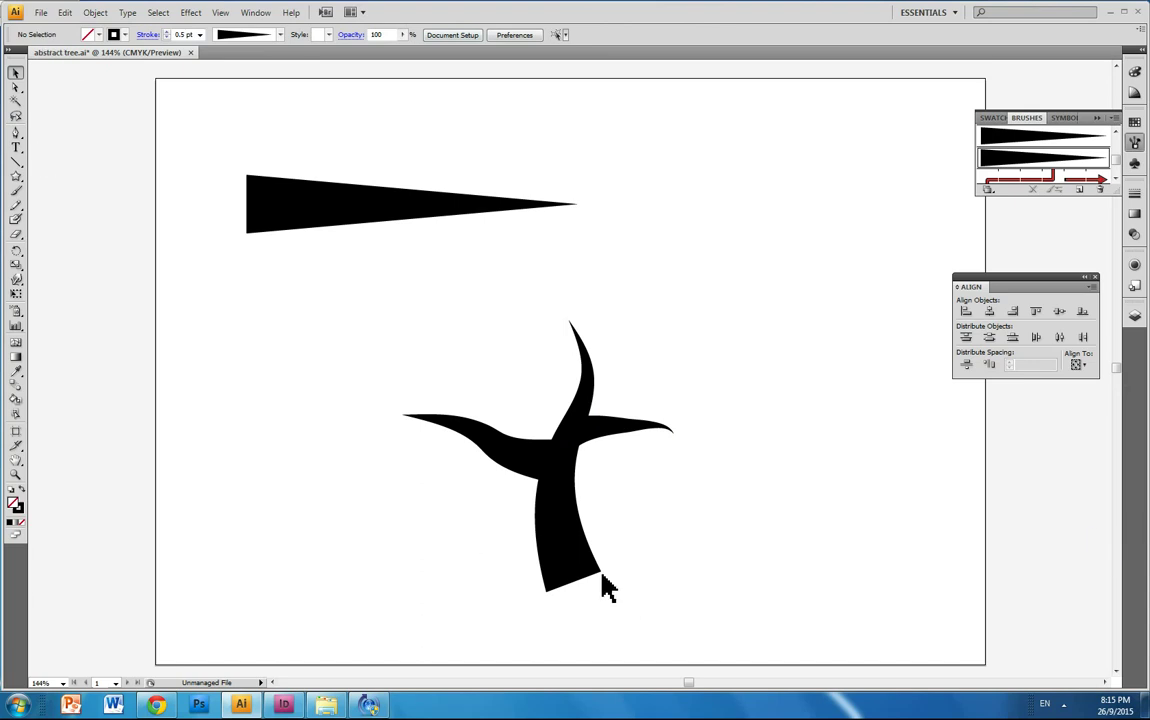
key("b")
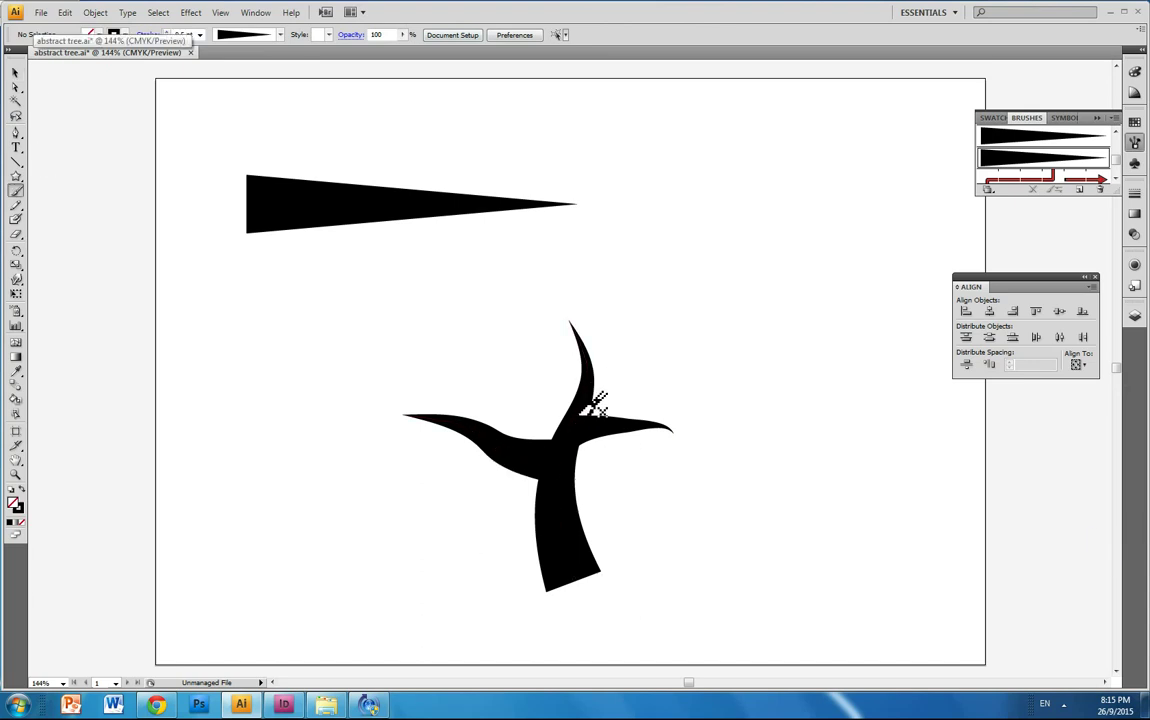
Step: Paint an up-left branch, then a 0.25 pt curved twig above the tree's left side
left_click_drag(542, 349, 458, 330)
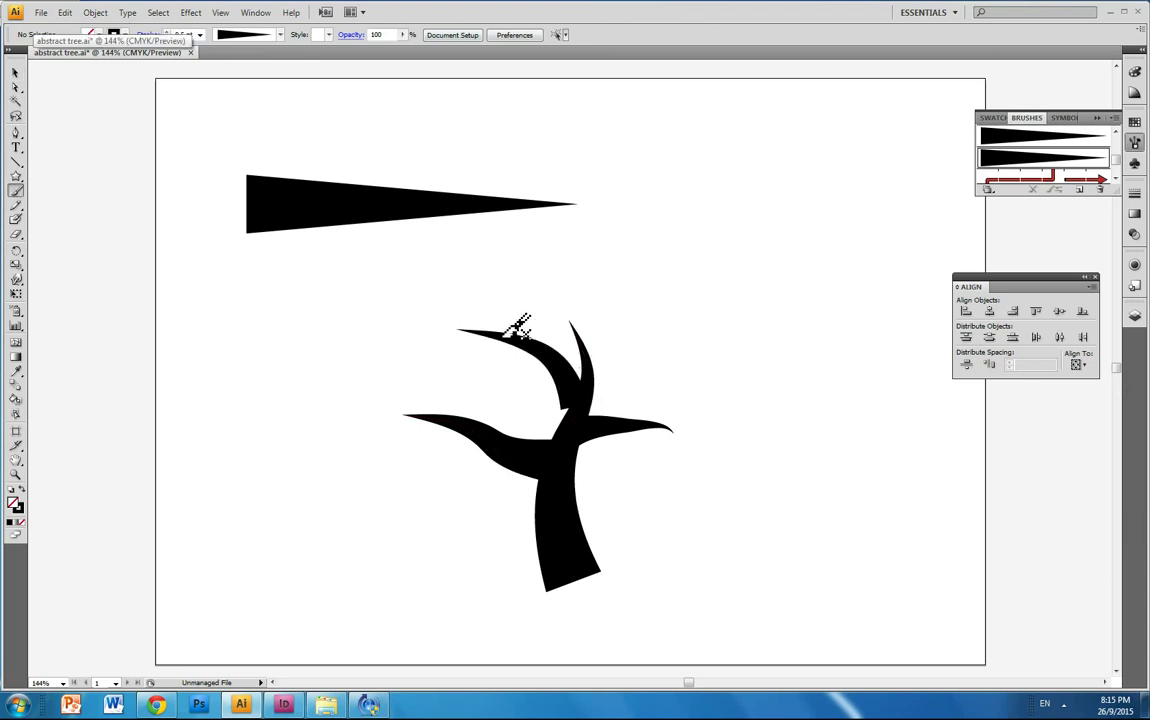
left_click(201, 35)
left_click(185, 47)
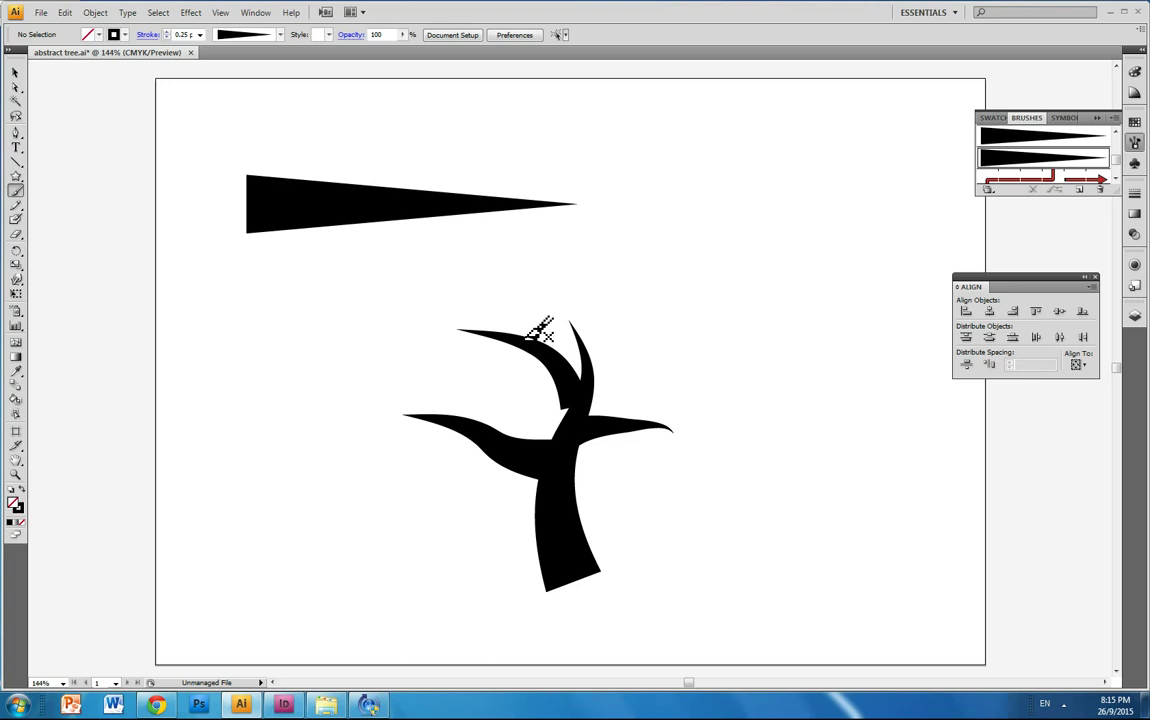
left_click_drag(418, 292, 396, 293)
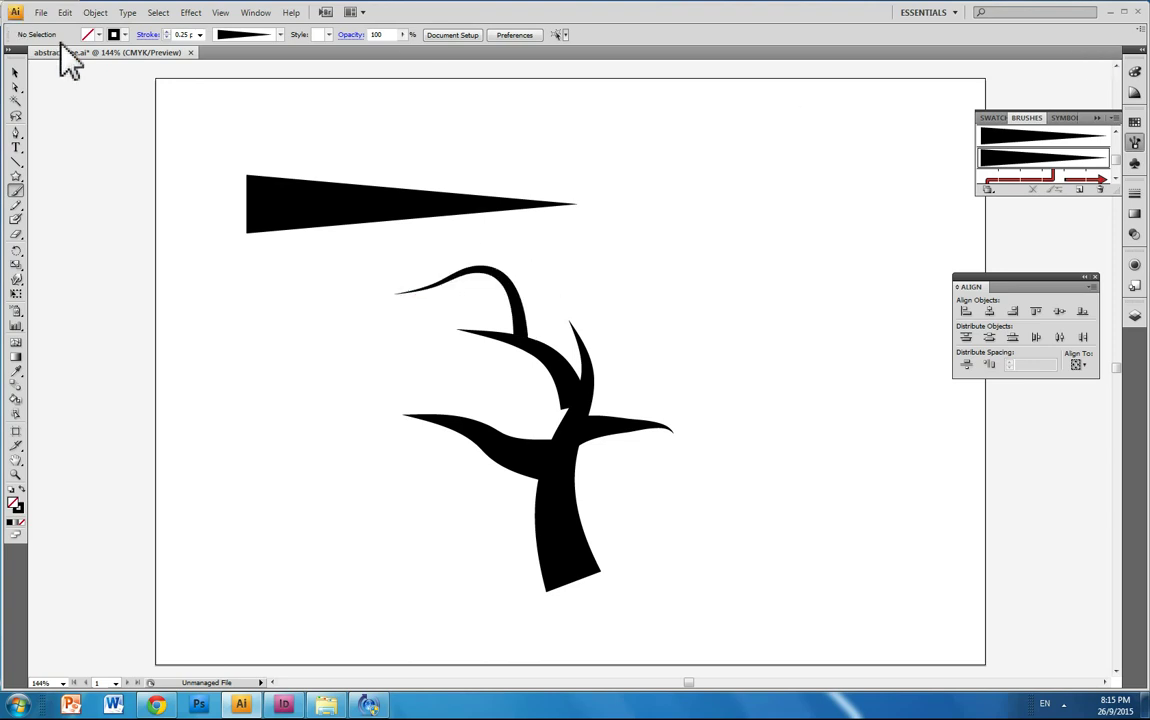
Step: Rotate the new twig clockwise and move it down onto the tree
left_click(518, 312)
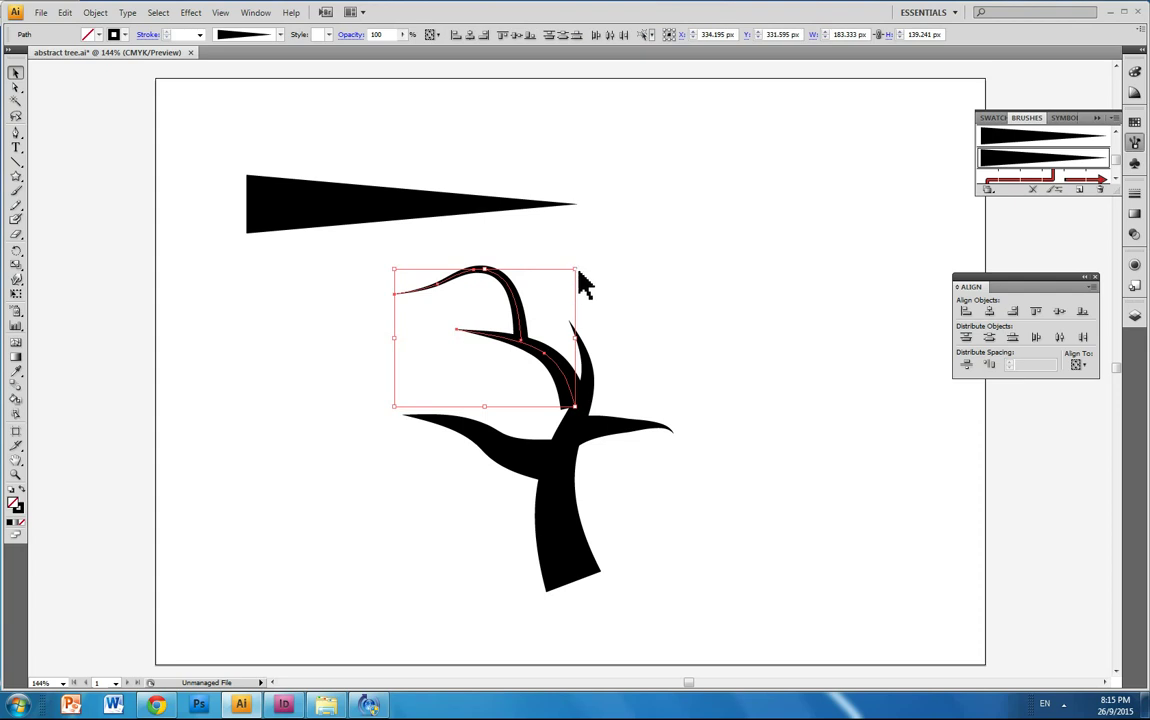
left_click_drag(576, 267, 561, 258)
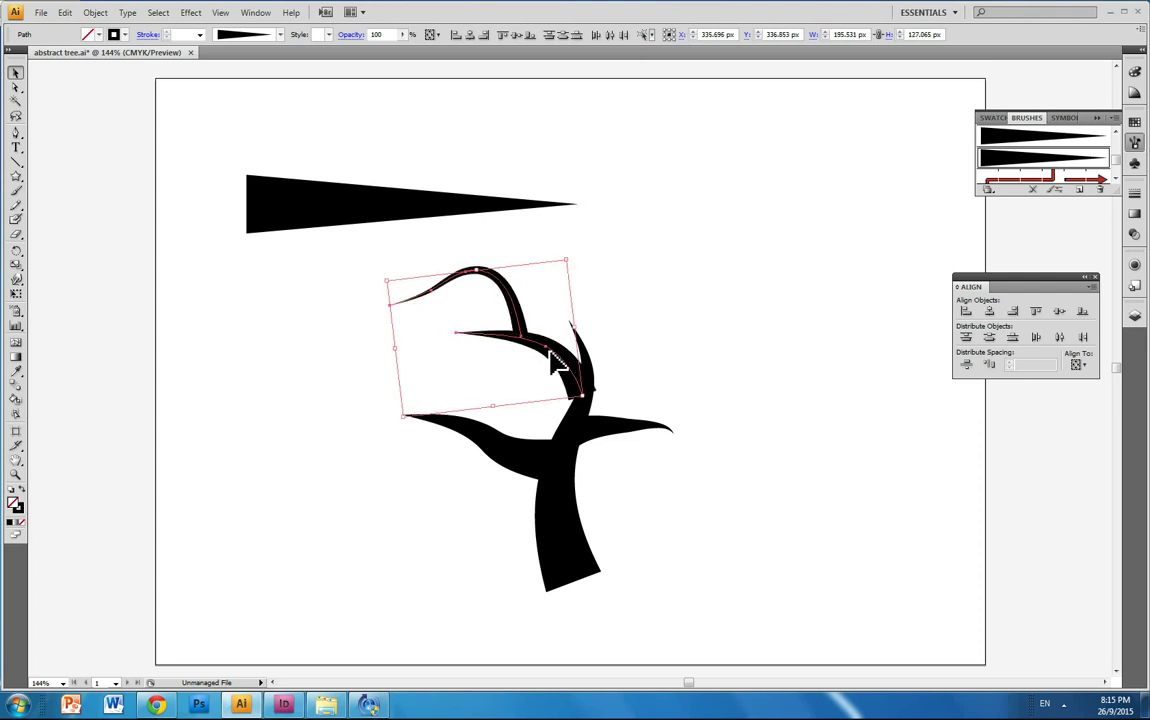
left_click_drag(575, 390, 568, 422)
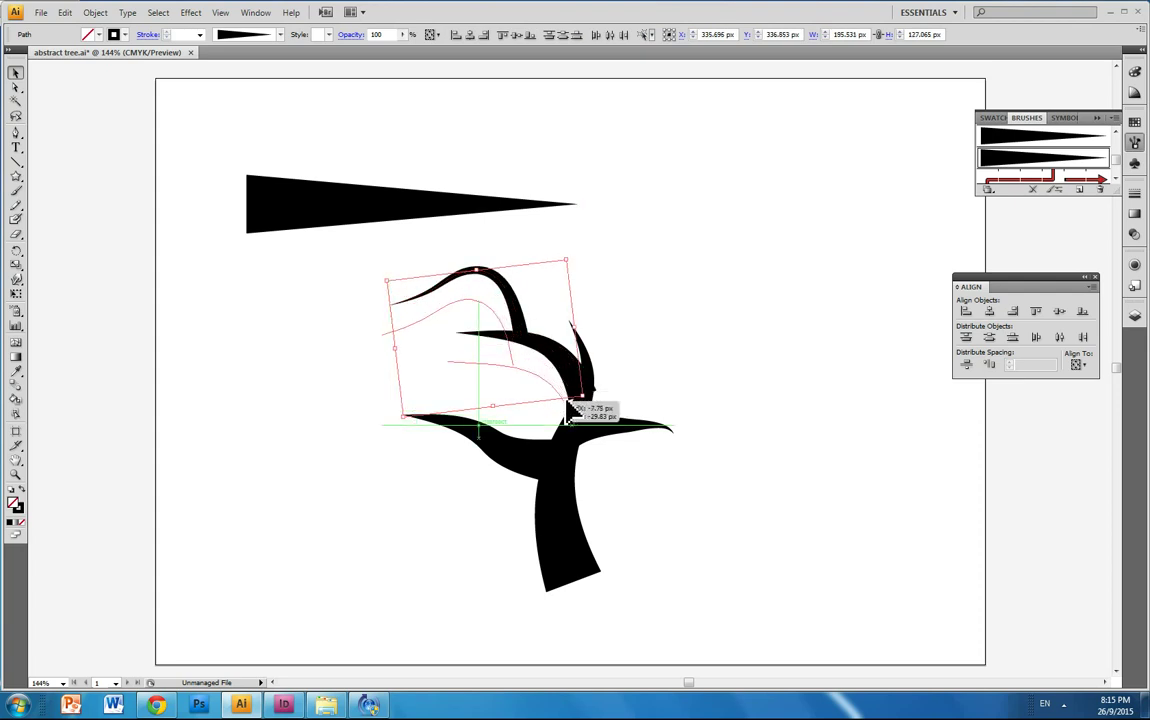
left_click(668, 313)
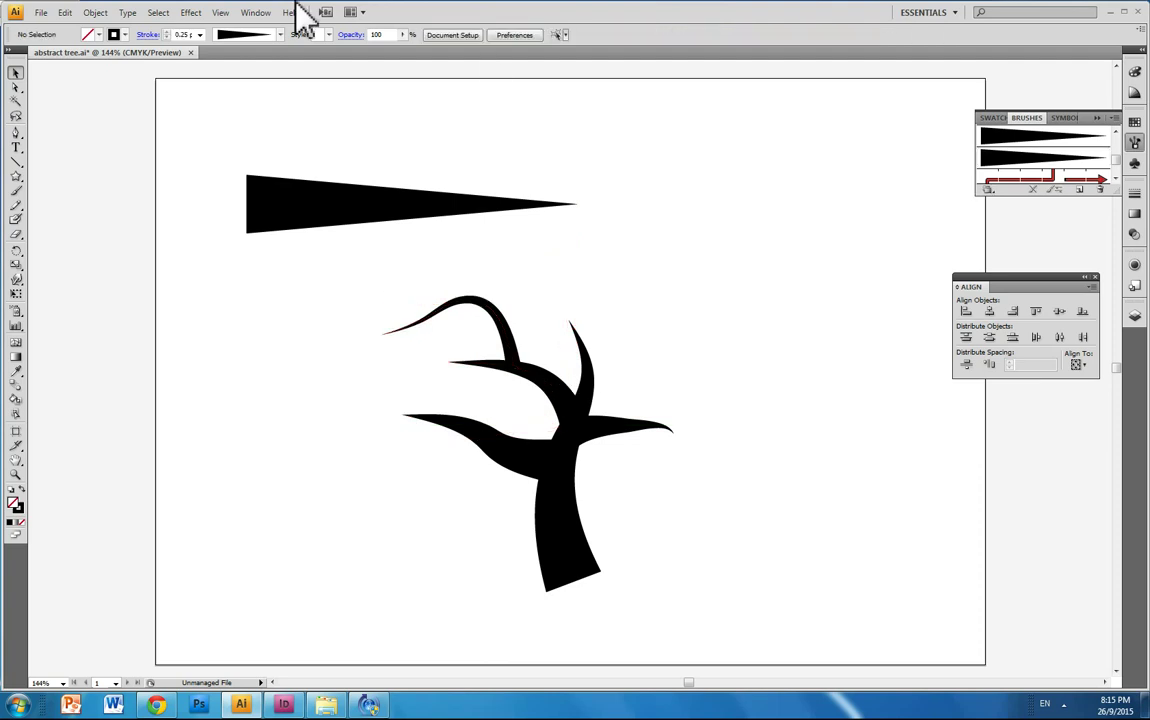
Step: Draw a circle upper right of the tree and give it the 7 pt. Round brush
left_click_drag(16, 177, 60, 211)
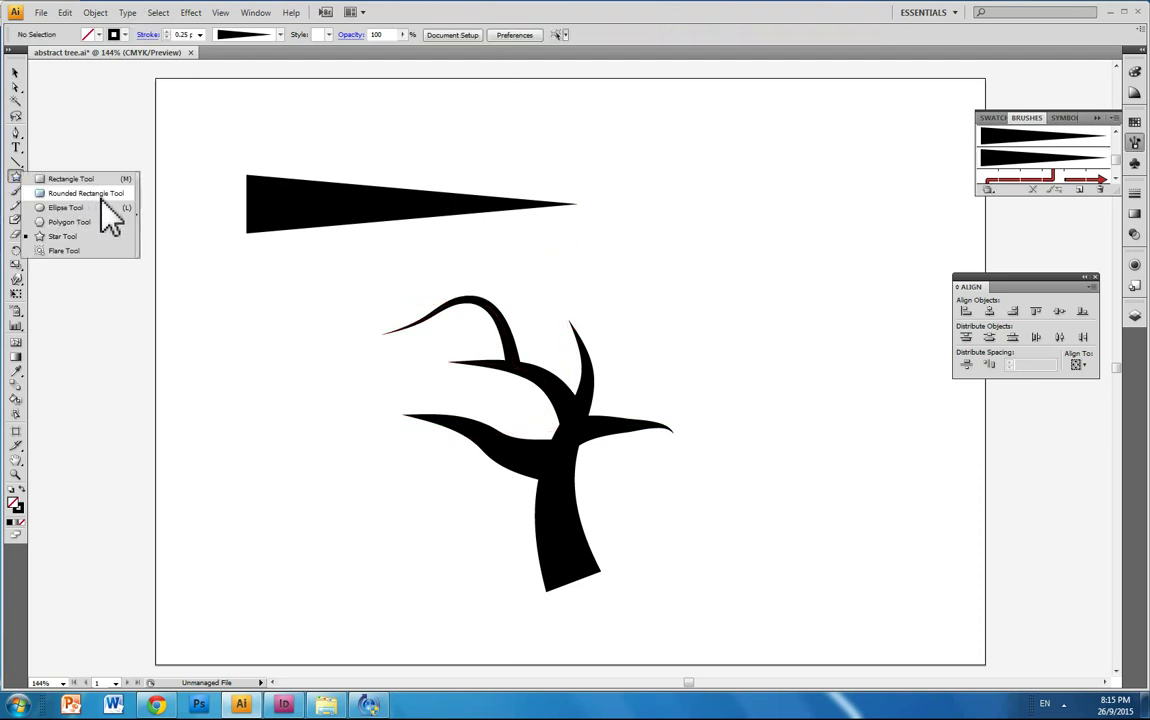
mouse_move(673, 137)
left_mouse_down()
mouse_move(782, 208)
mouse_move(790, 253)
left_mouse_up()
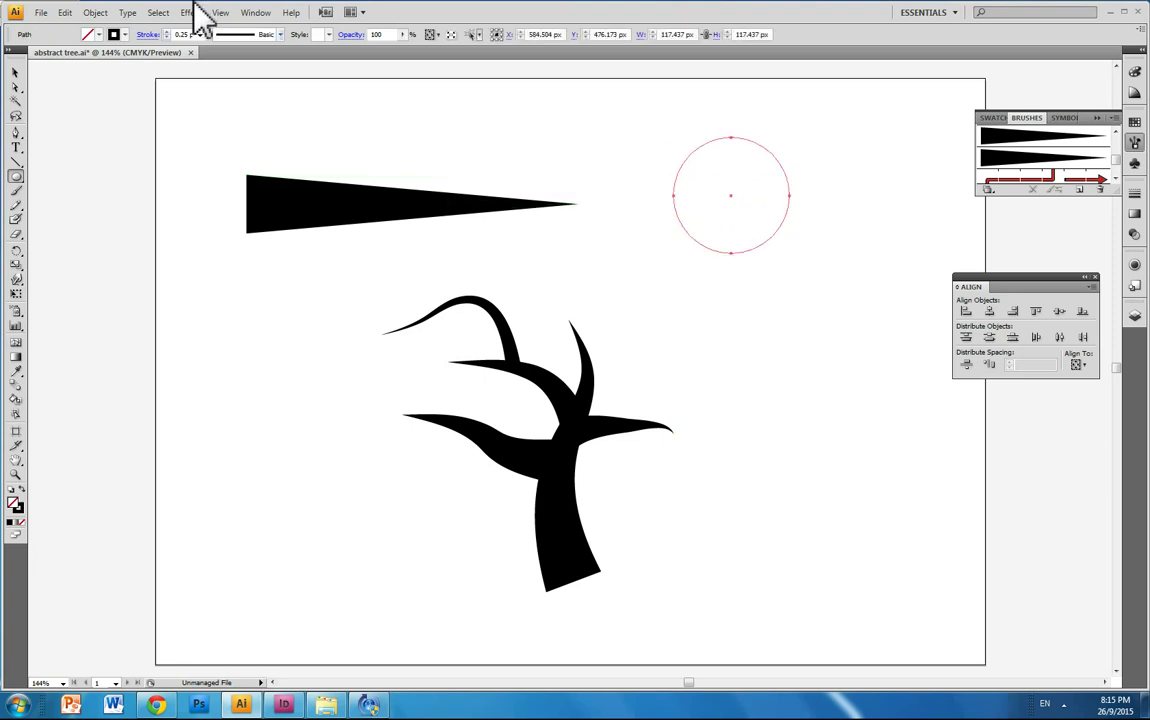
left_click(280, 35)
scroll(277, 58, "up", 3)
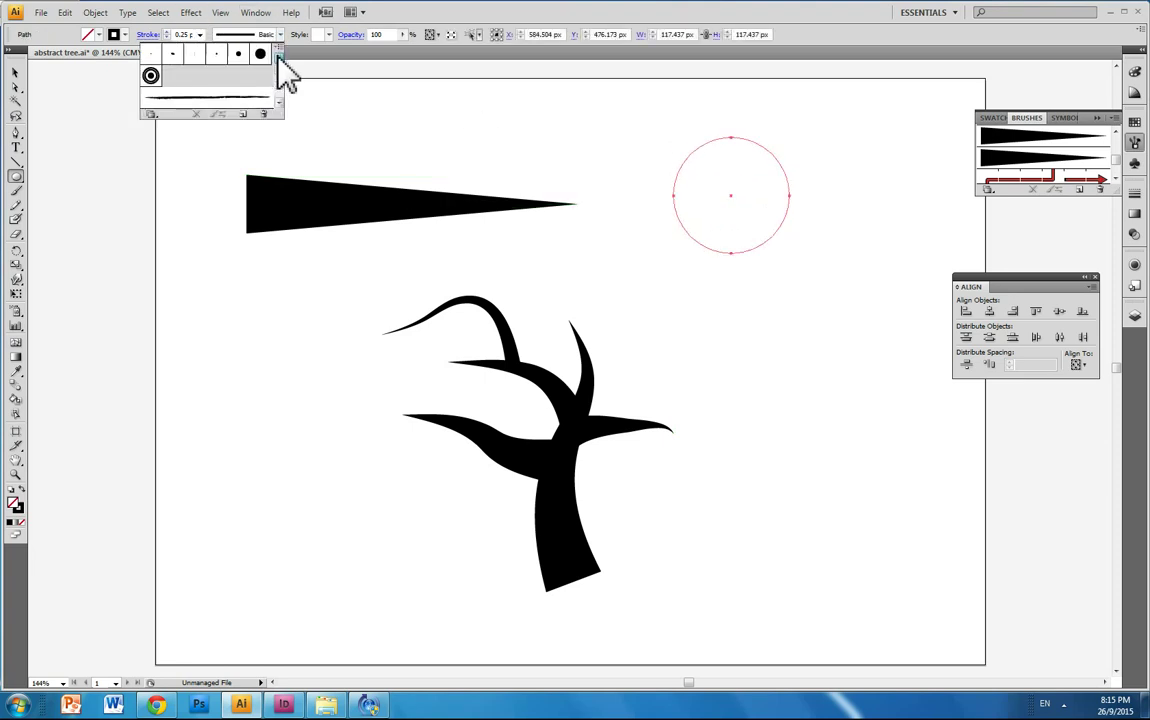
left_click(237, 55)
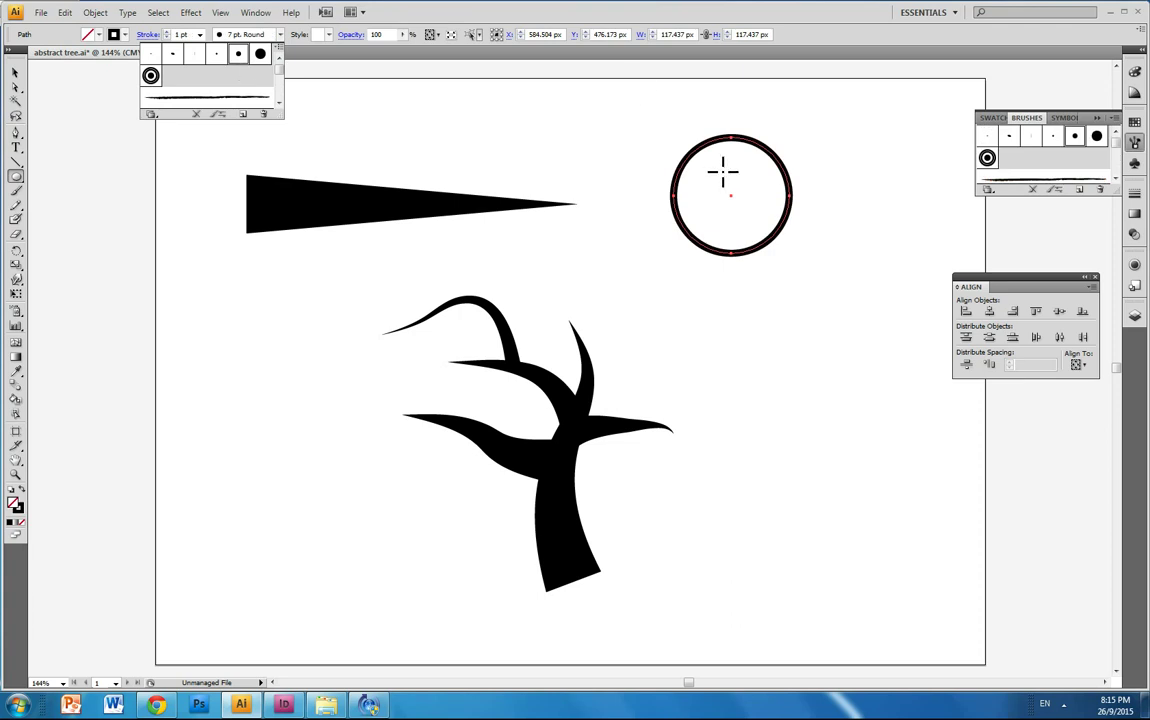
Step: Draw a small solid black dot inside the ring
left_click_drag(713, 171, 758, 217)
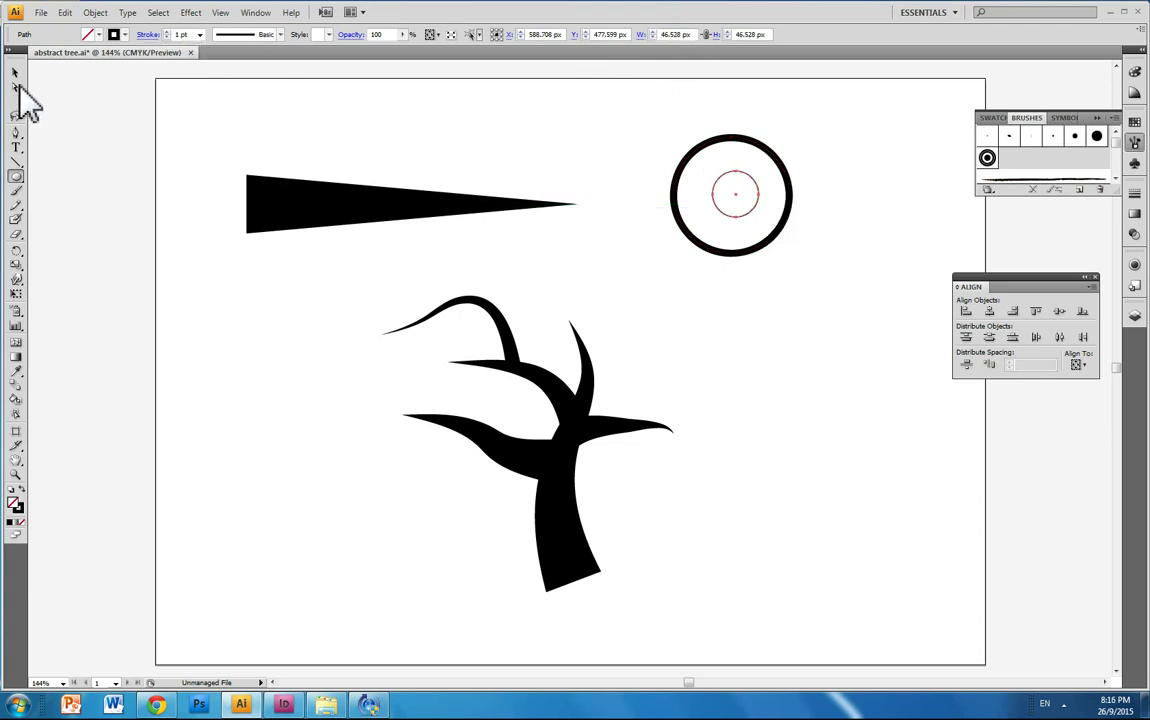
left_click(22, 497)
left_click(650, 132)
left_click(637, 355)
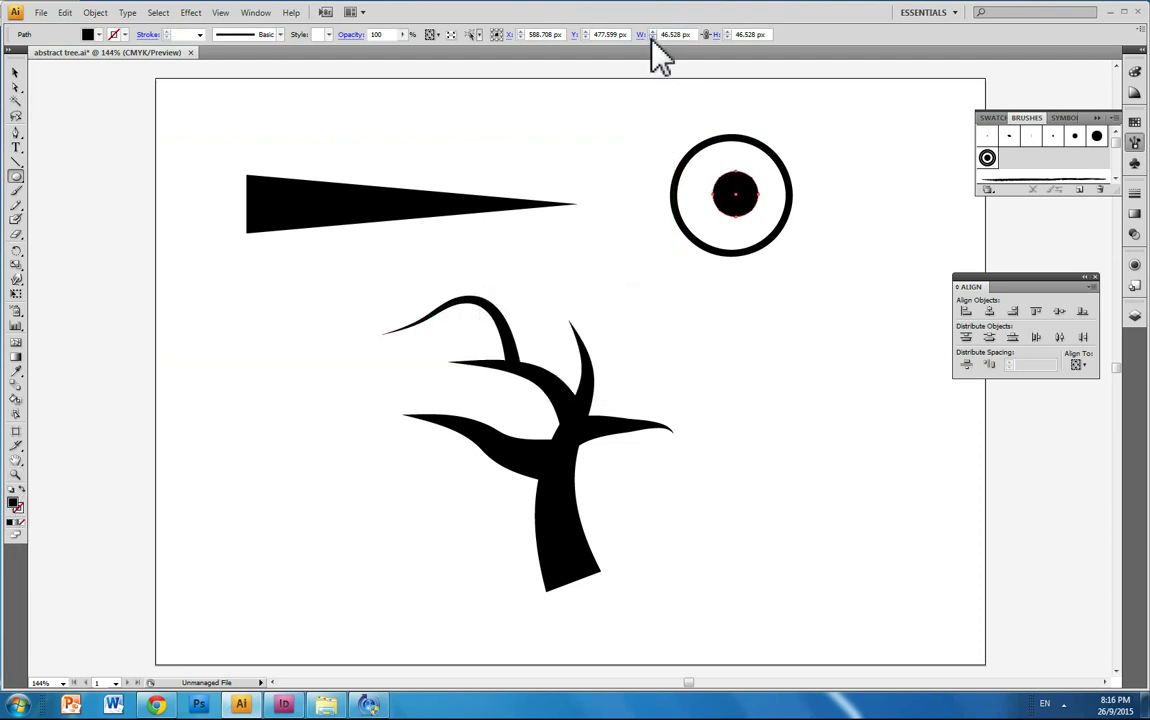
Step: Draw a large unfilled circle around the ring and dot with a 7 pt. Round brush stroke
left_click_drag(648, 123, 819, 292)
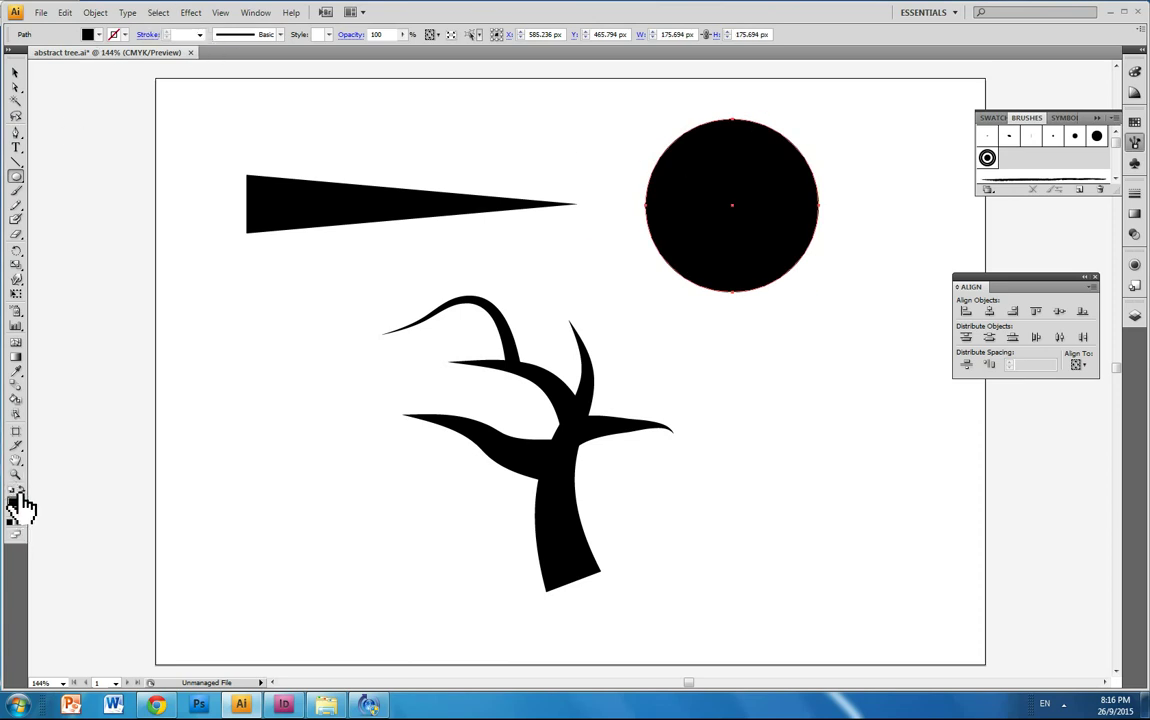
left_click(20, 496)
left_click(265, 38)
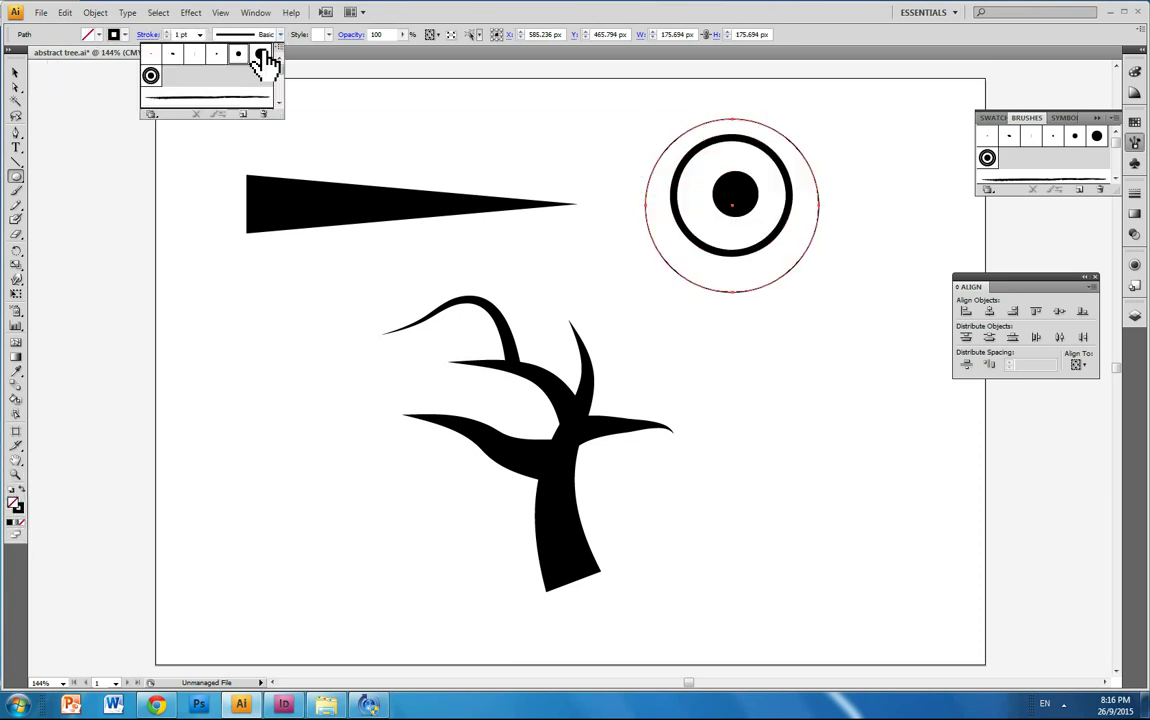
left_click(239, 55)
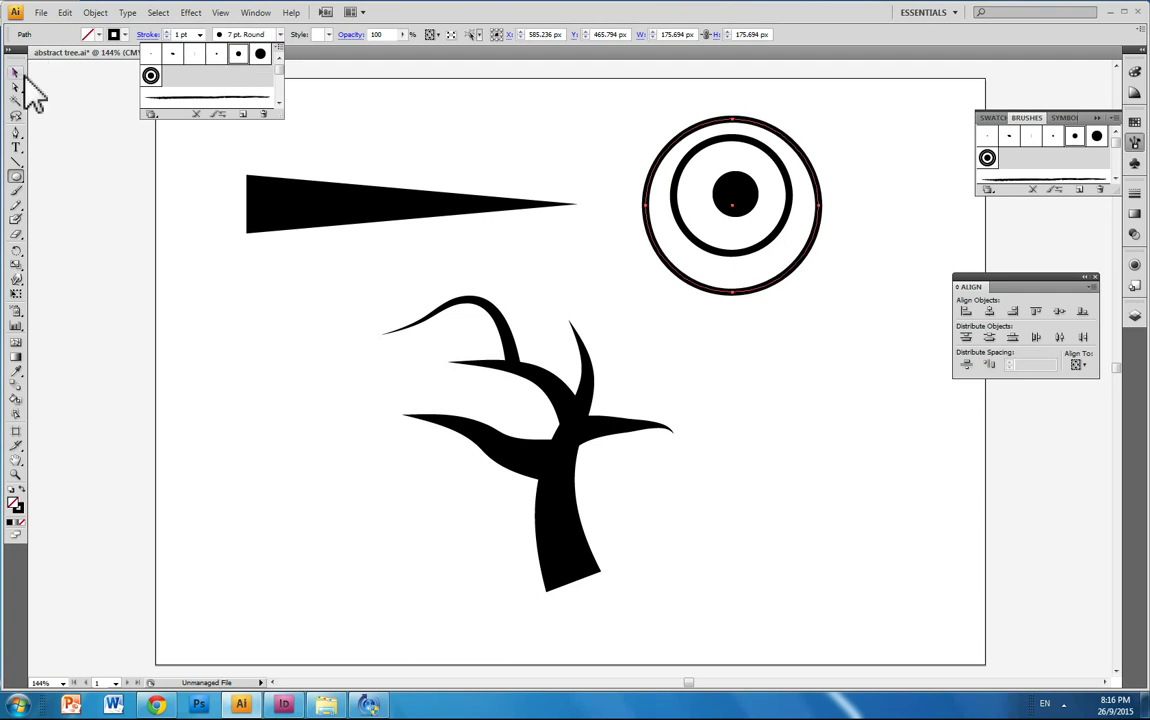
left_click(16, 73)
Step: Centre-align the three circles horizontally and vertically
left_click_drag(616, 110, 886, 298)
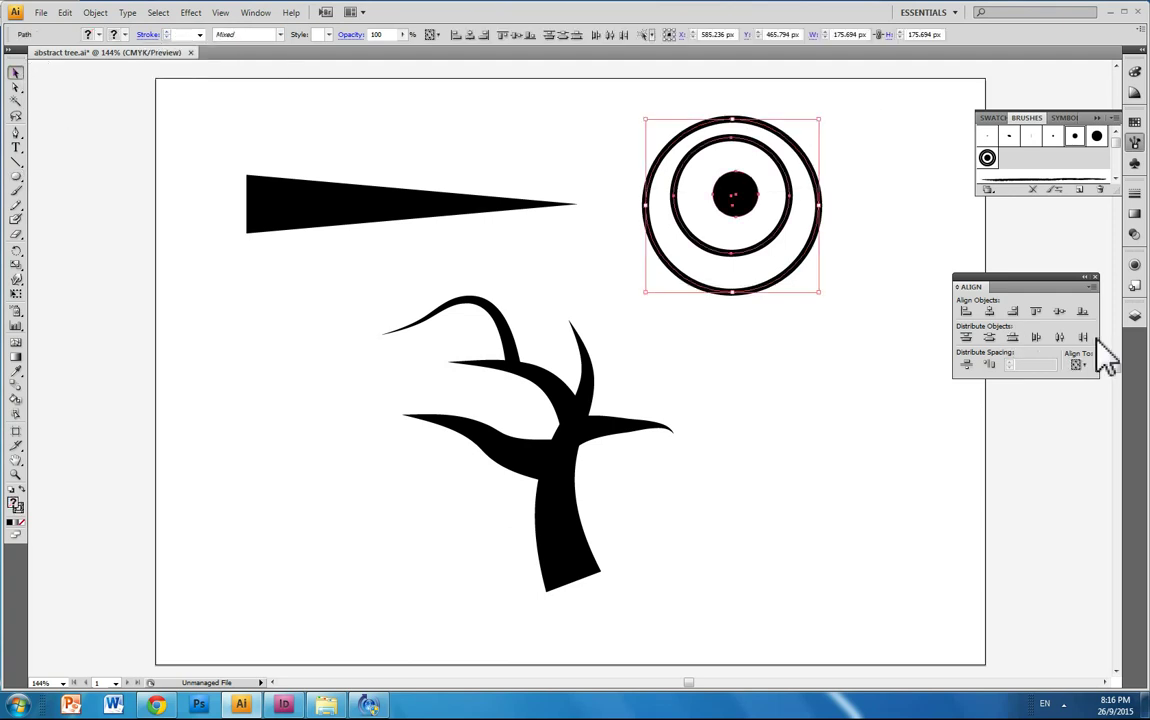
left_click(989, 311)
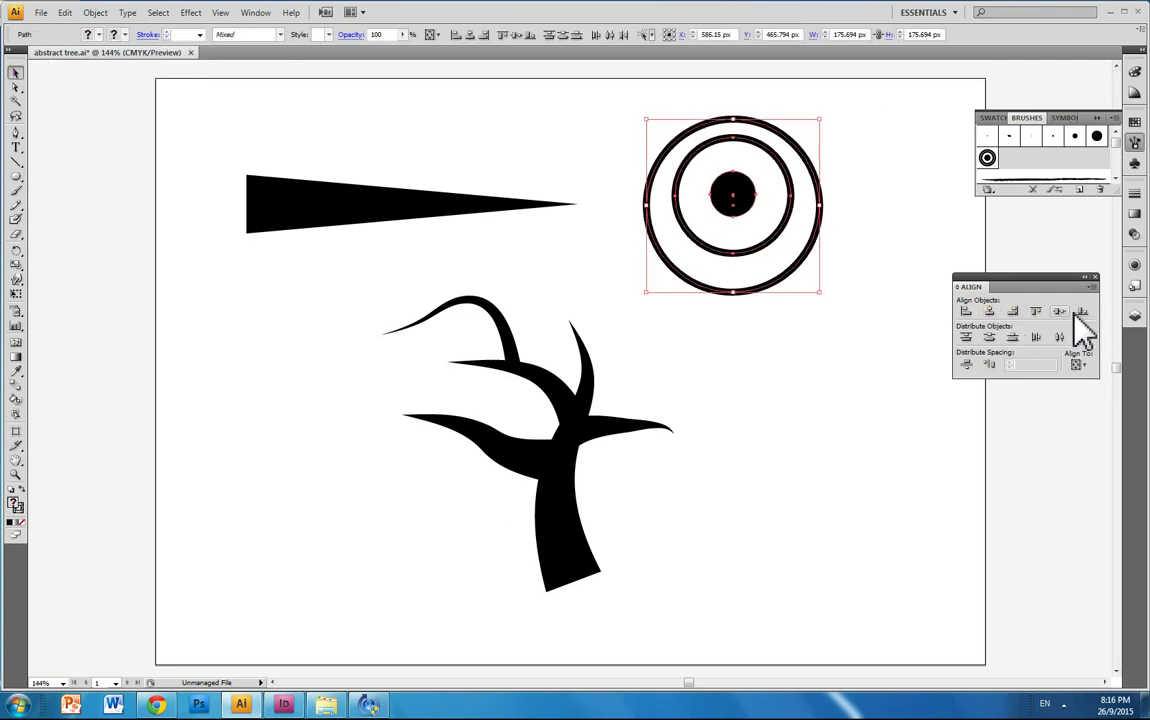
left_click(1059, 312)
left_click(850, 240)
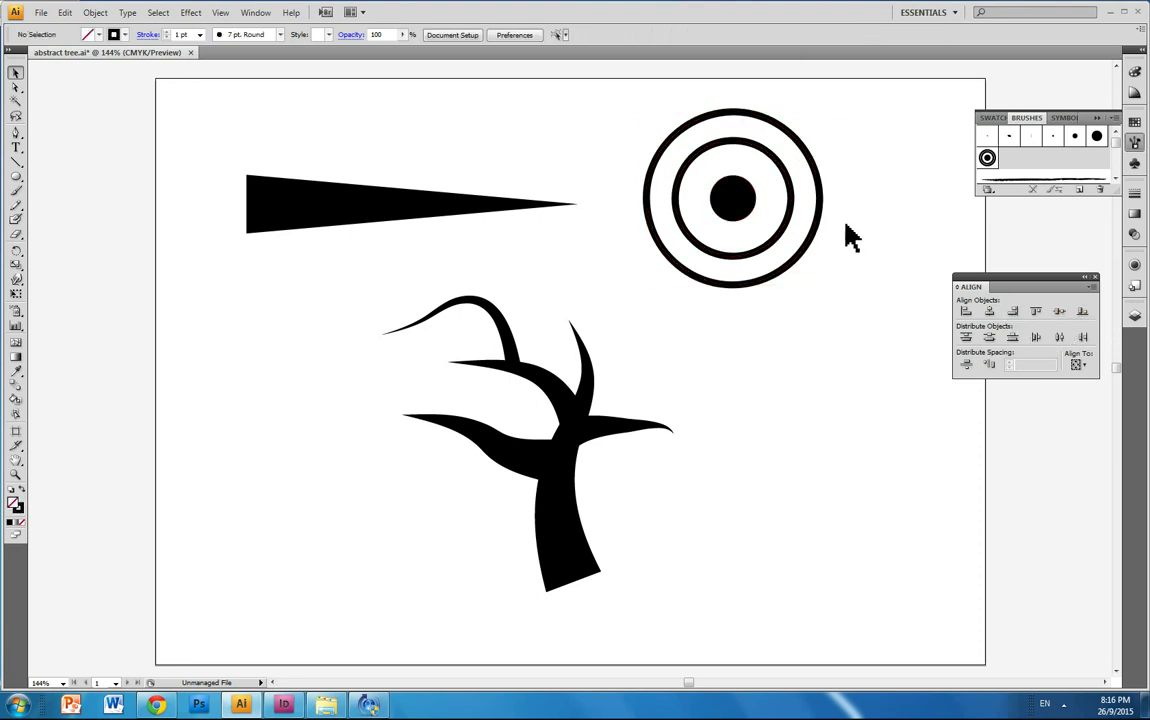
Step: Shrink the outer ring to about 151 px, re-centre the circles, and select all three
left_click(807, 249)
left_click_drag(819, 285, 796, 261)
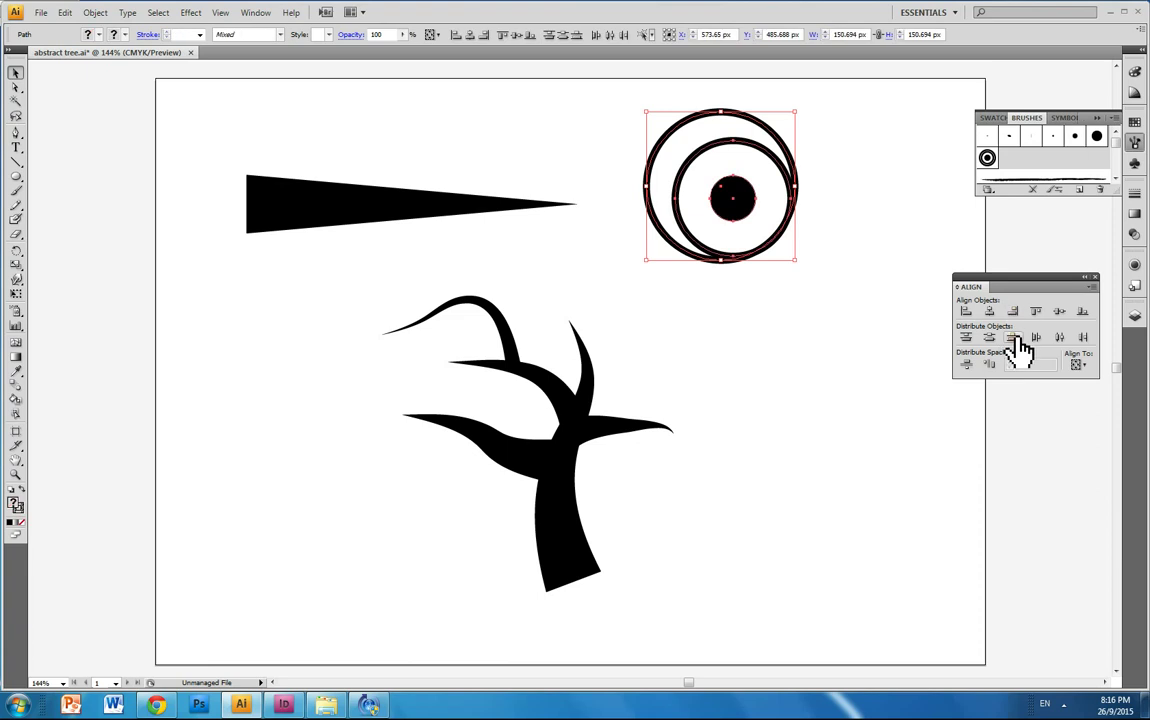
left_click(989, 311)
left_click(873, 272)
left_click_drag(868, 267, 705, 150)
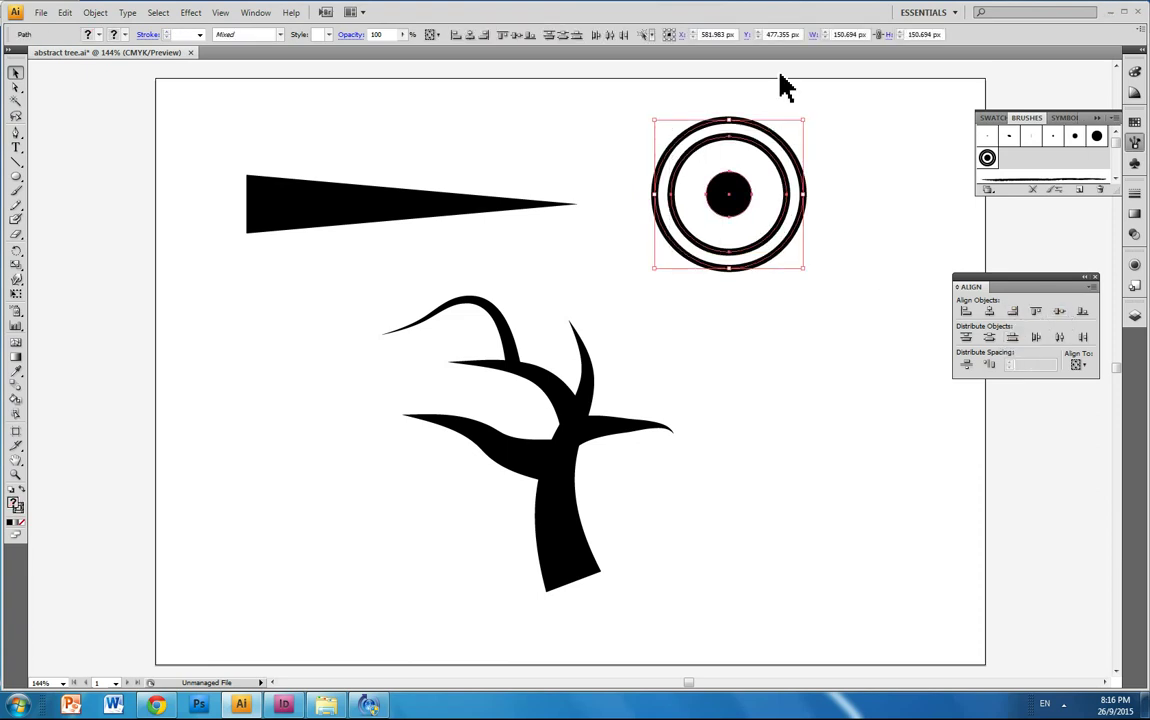
Step: Group the rings and dot and add them as a new scatter brush with Tints colourization
right_click(738, 168)
left_click(768, 199)
left_click_drag(770, 200, 1040, 155)
left_click_drag(725, 192, 1012, 160)
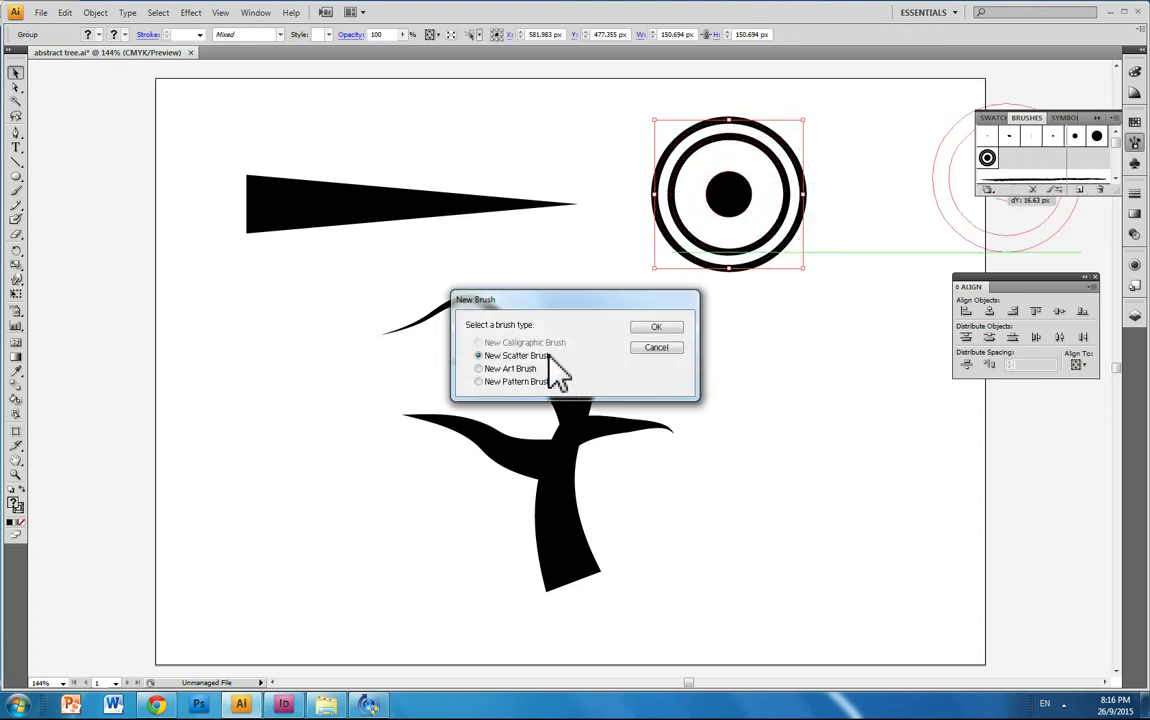
left_click(637, 326)
left_click(560, 418)
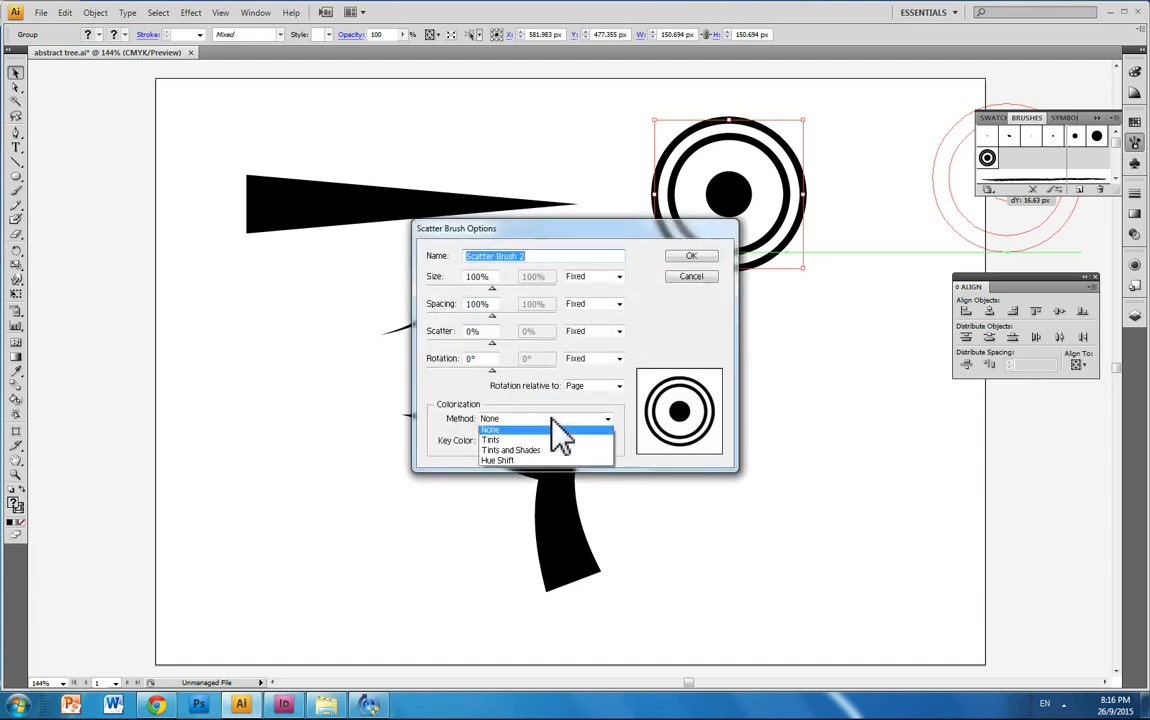
left_click(505, 441)
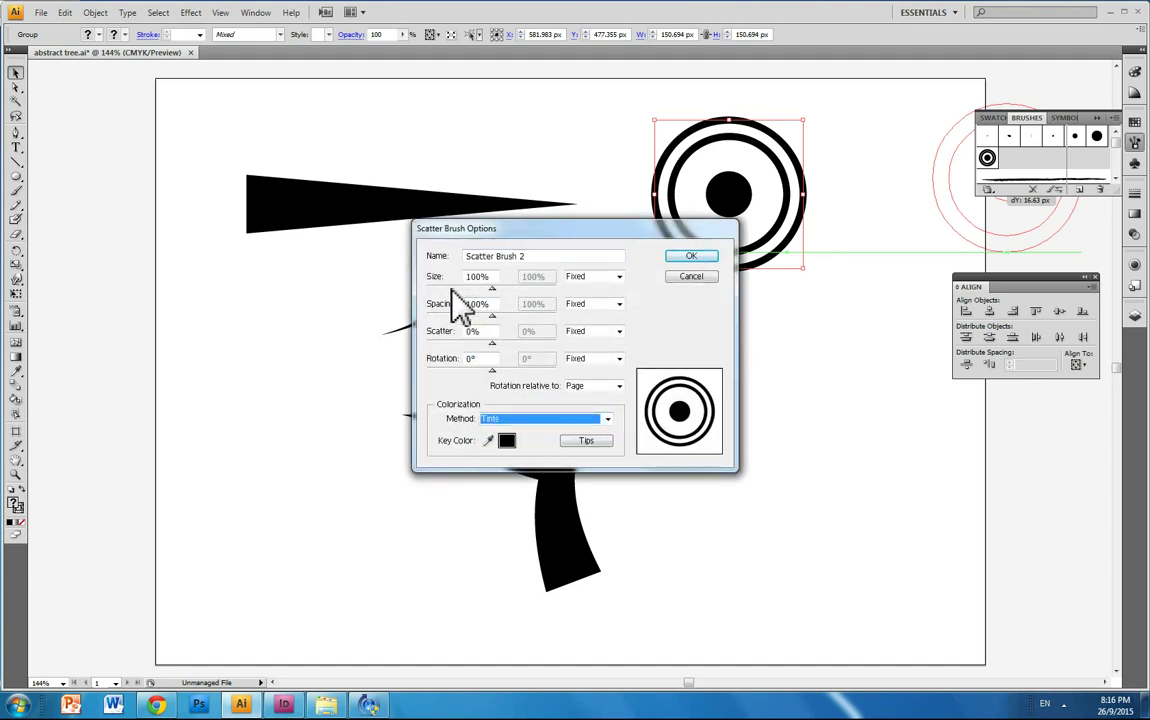
Step: Set the brush size to Random 42–70% and spacing to Random 55–103%
left_click_drag(491, 288, 468, 288)
left_click(619, 276)
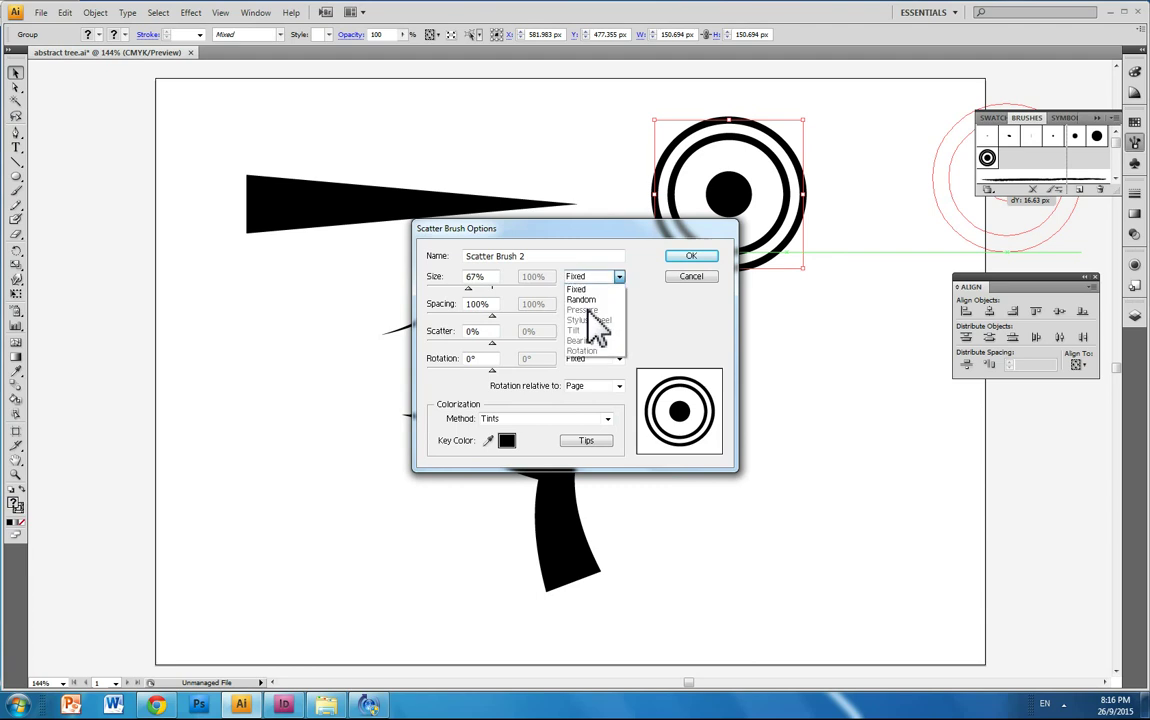
left_click(588, 297)
left_click_drag(468, 288, 451, 288)
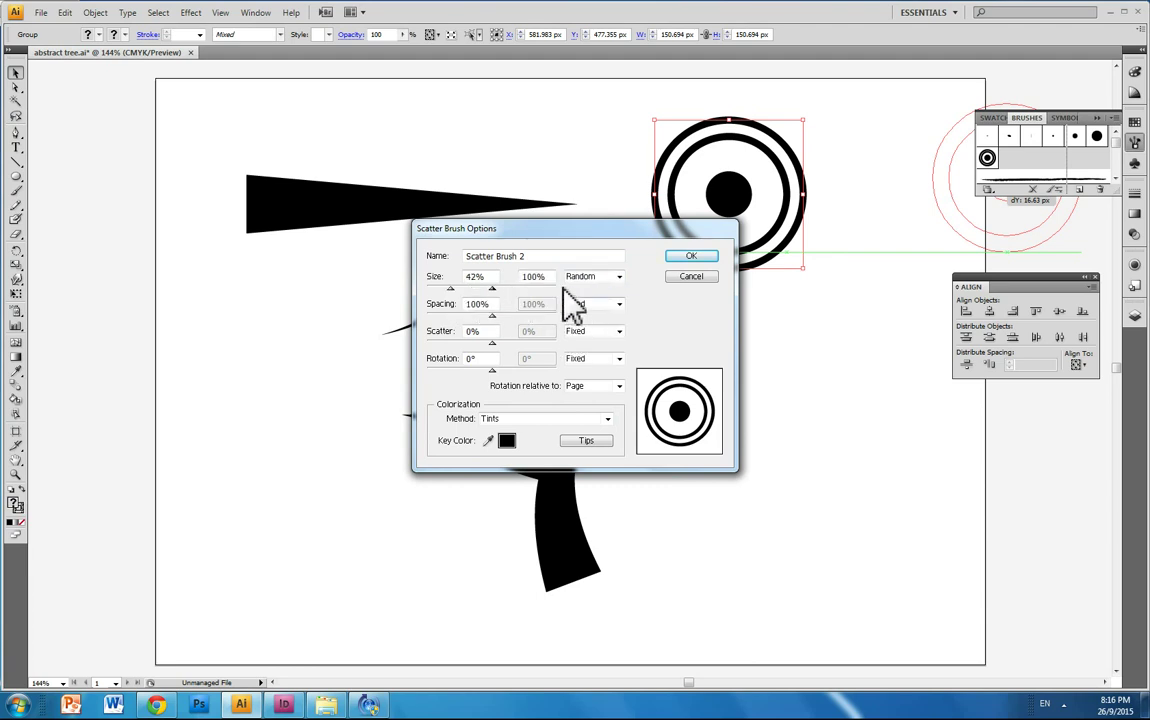
left_click_drag(490, 289, 470, 289)
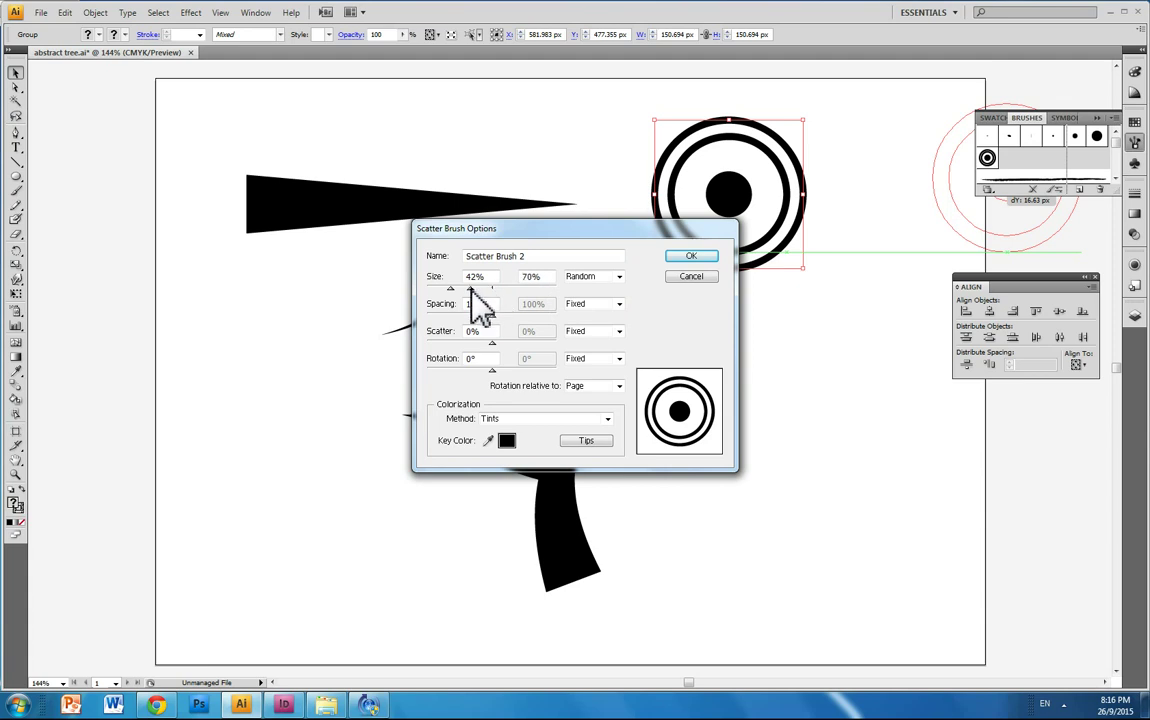
left_click(595, 305)
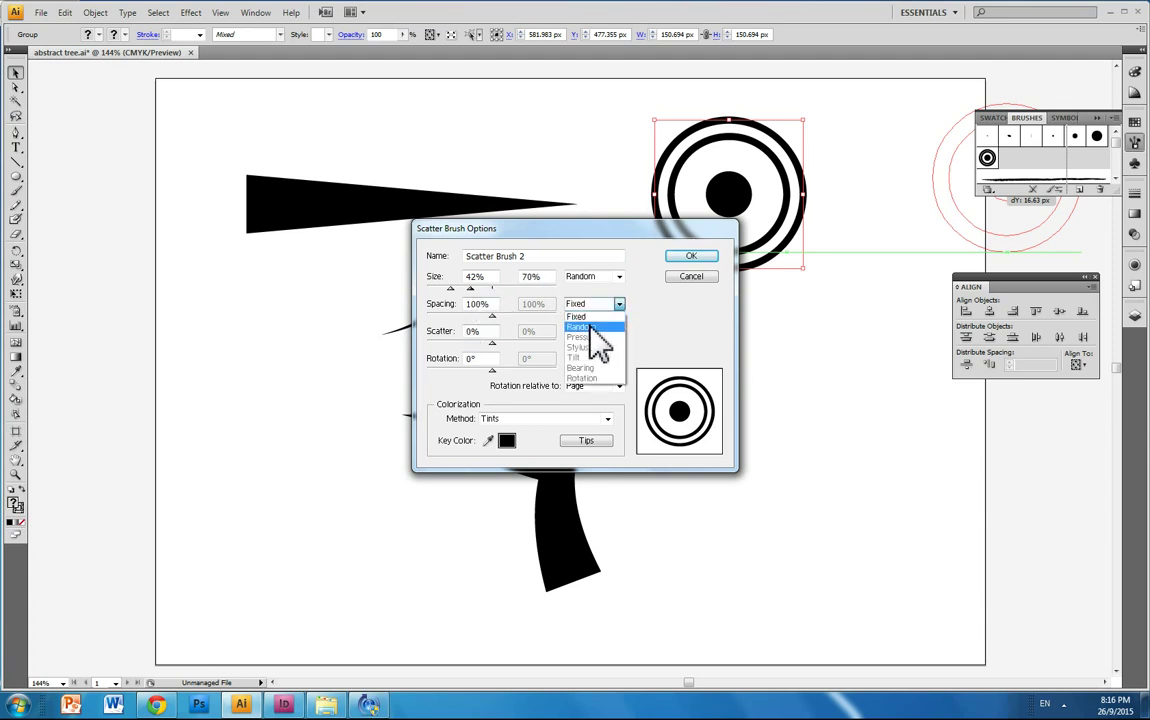
mouse_move(491, 316)
left_mouse_down()
mouse_move(462, 316)
mouse_move(493, 316)
left_mouse_up()
double_click(474, 304)
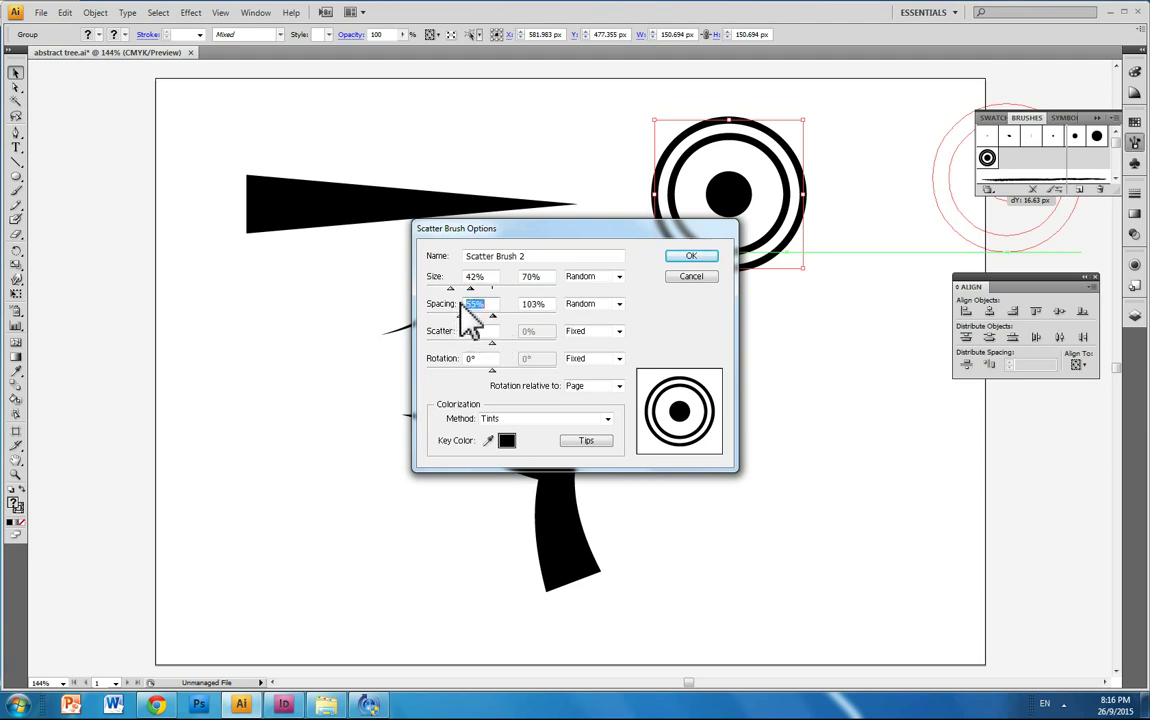
Step: Save Scatter Brush 2, then trial it on the ring and canvas, undoing each test
left_click(697, 258)
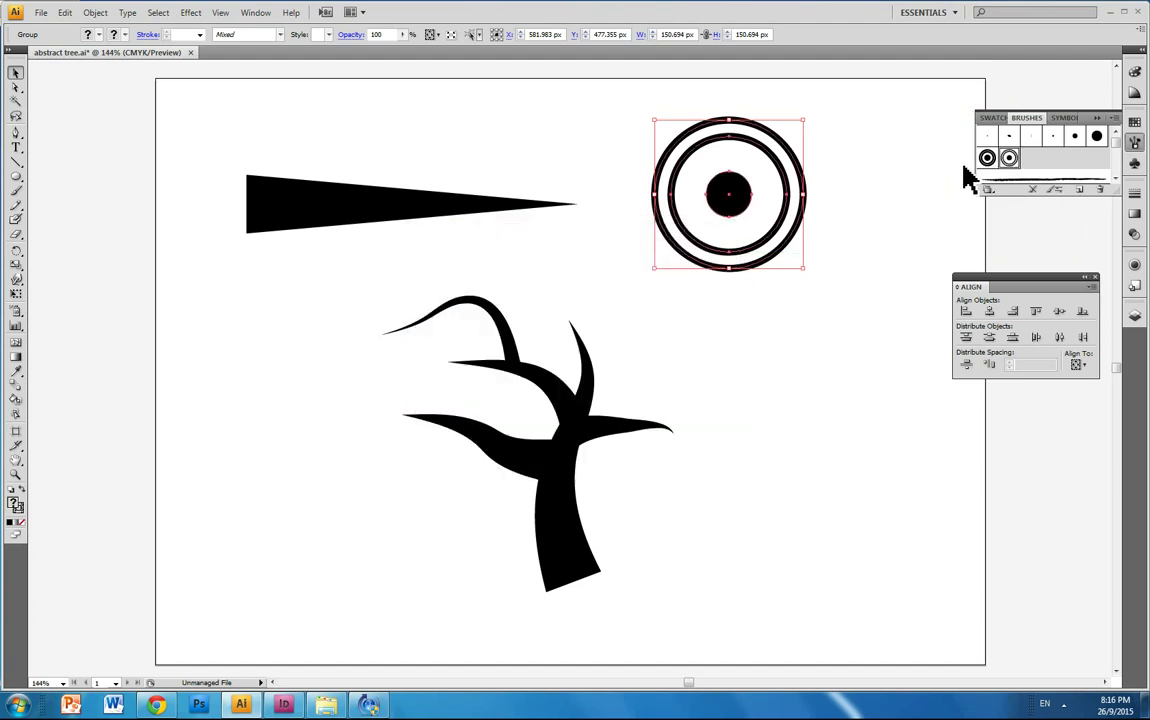
left_click(1009, 158)
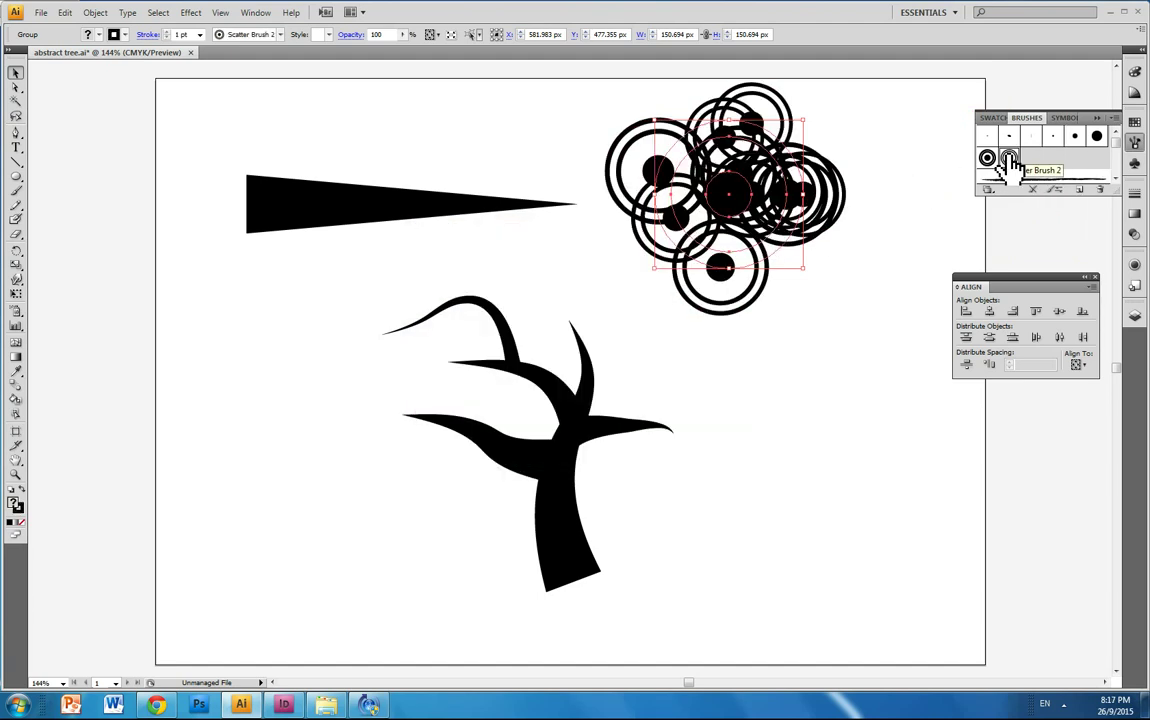
key("ctrl+z")
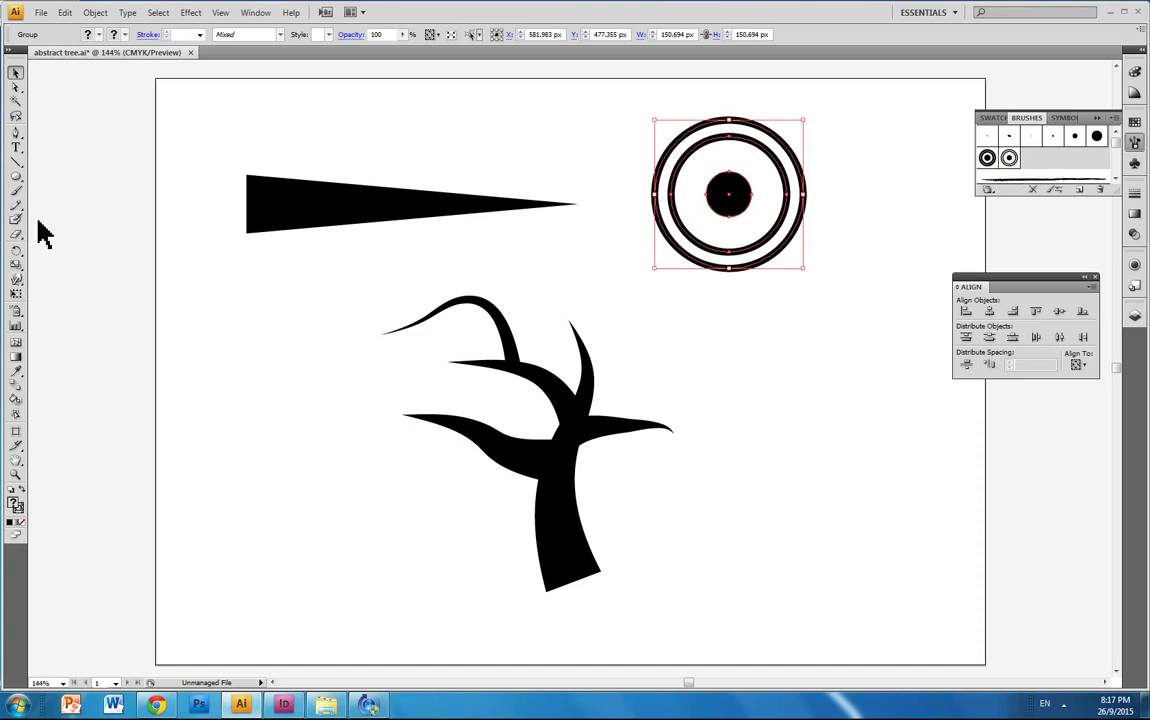
left_click(16, 190)
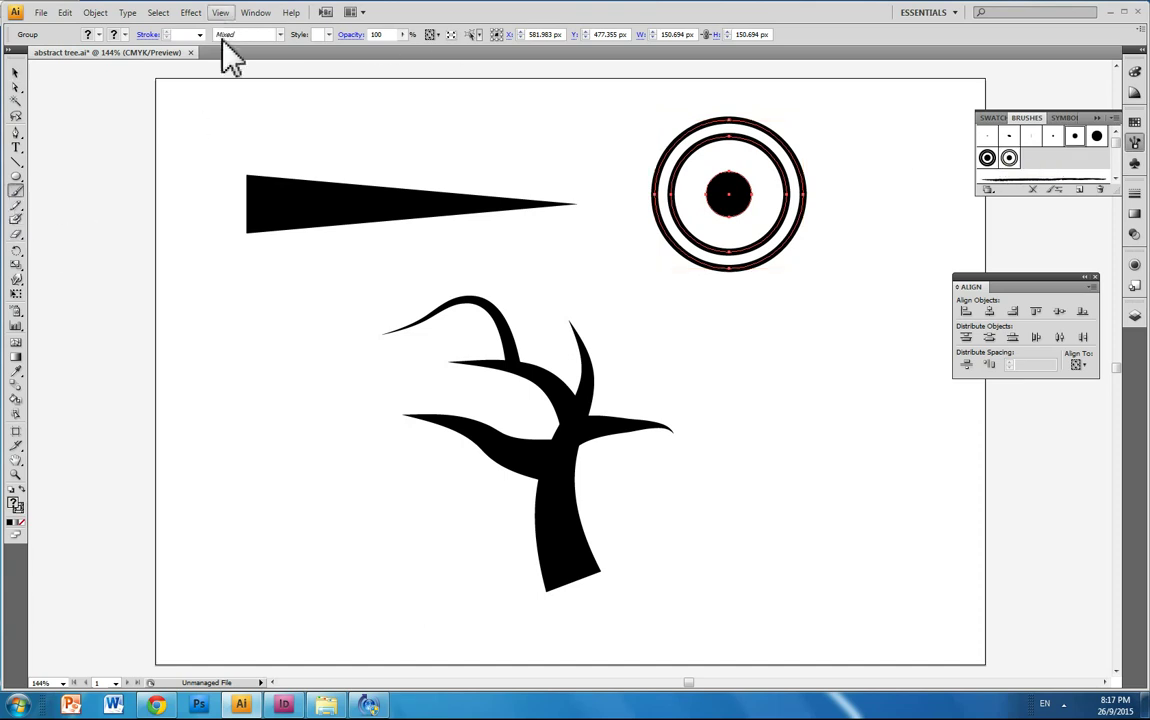
left_click(406, 397)
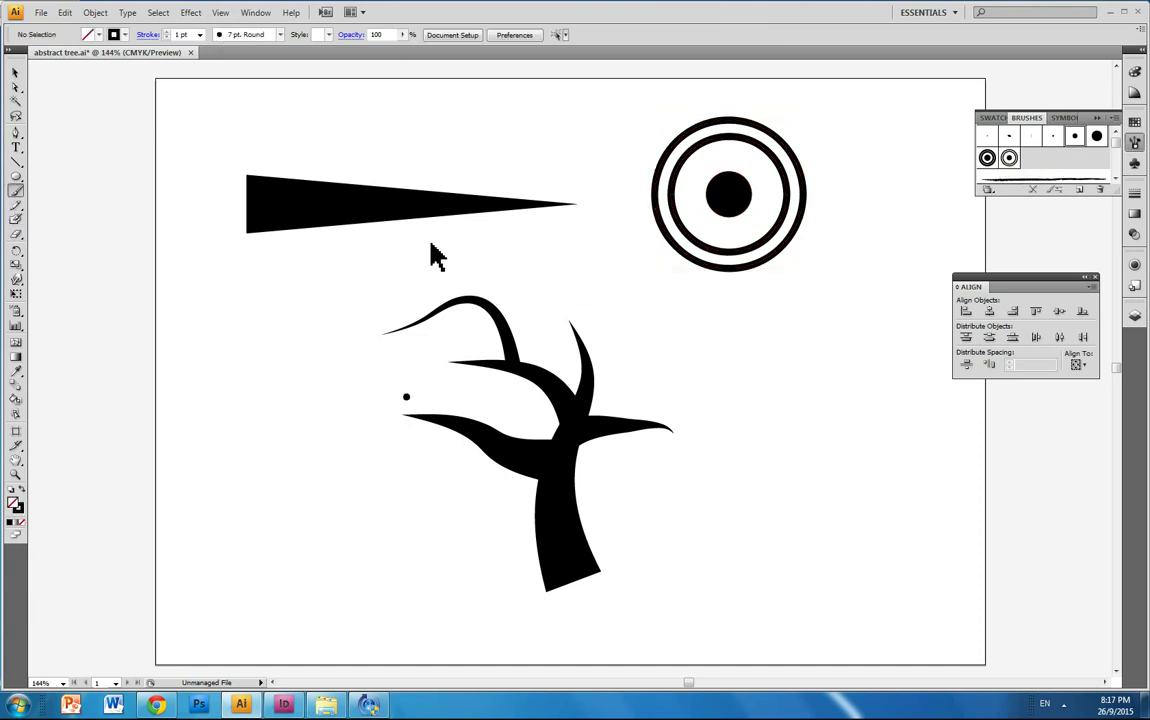
key("ctrl+z")
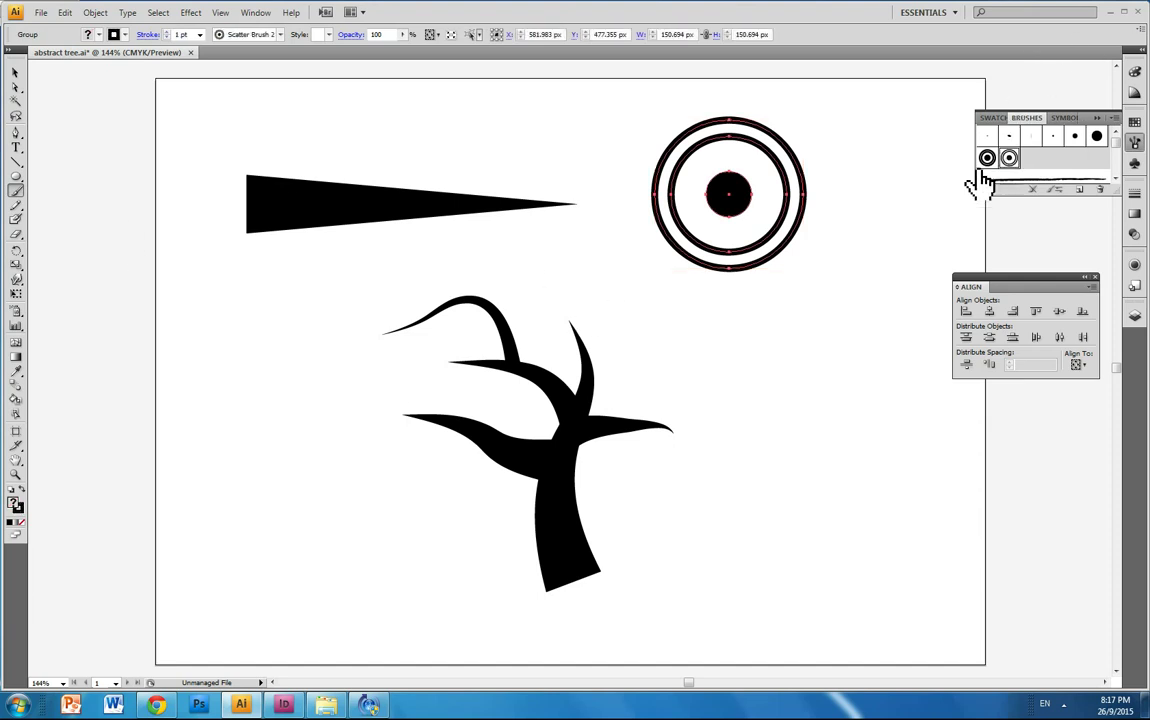
Step: Undo another trial on the ring group and set the Paintbrush to Scatter Brush 2
left_click(986, 158)
key("ctrl+z")
left_click(18, 190)
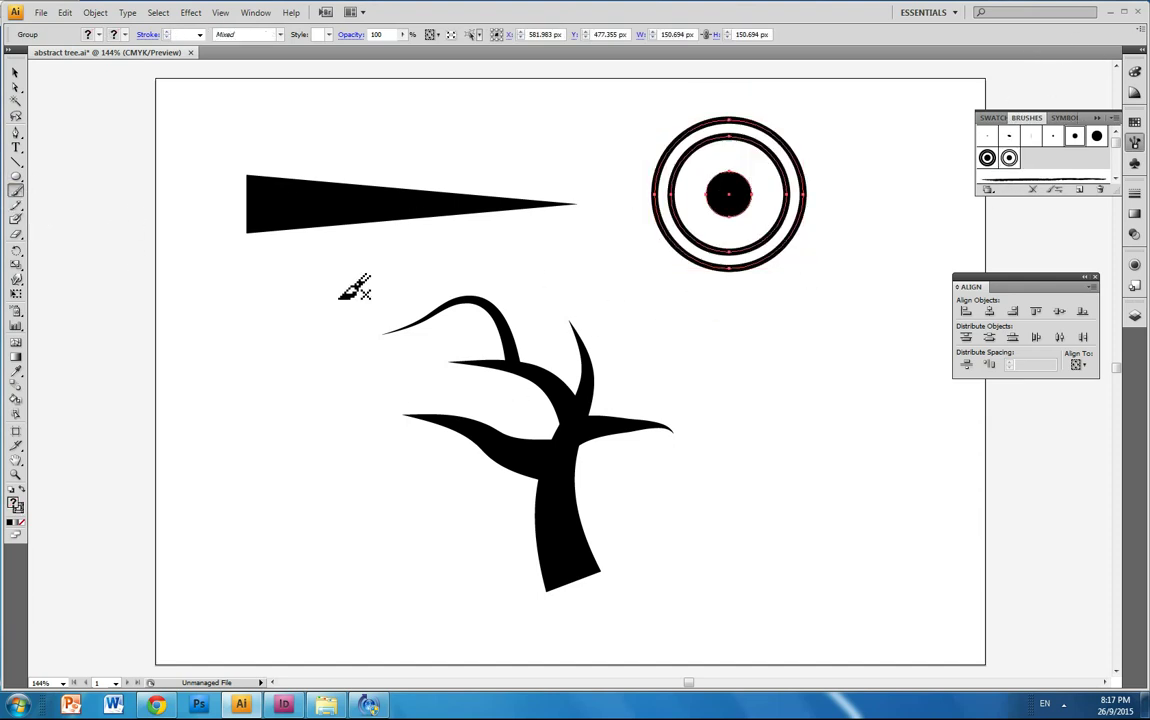
left_click(1009, 158)
Step: Paint red ring-and-dot circles around the branches, then an orange one between them
left_click_drag(452, 362, 432, 378)
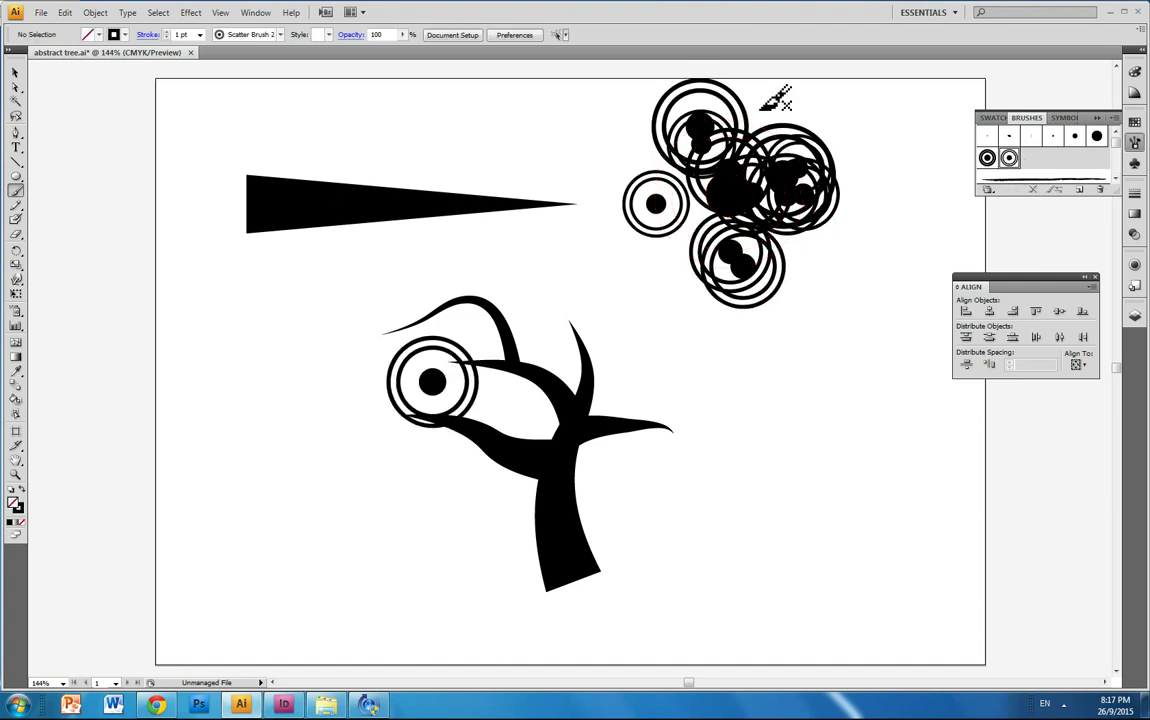
left_click(122, 38)
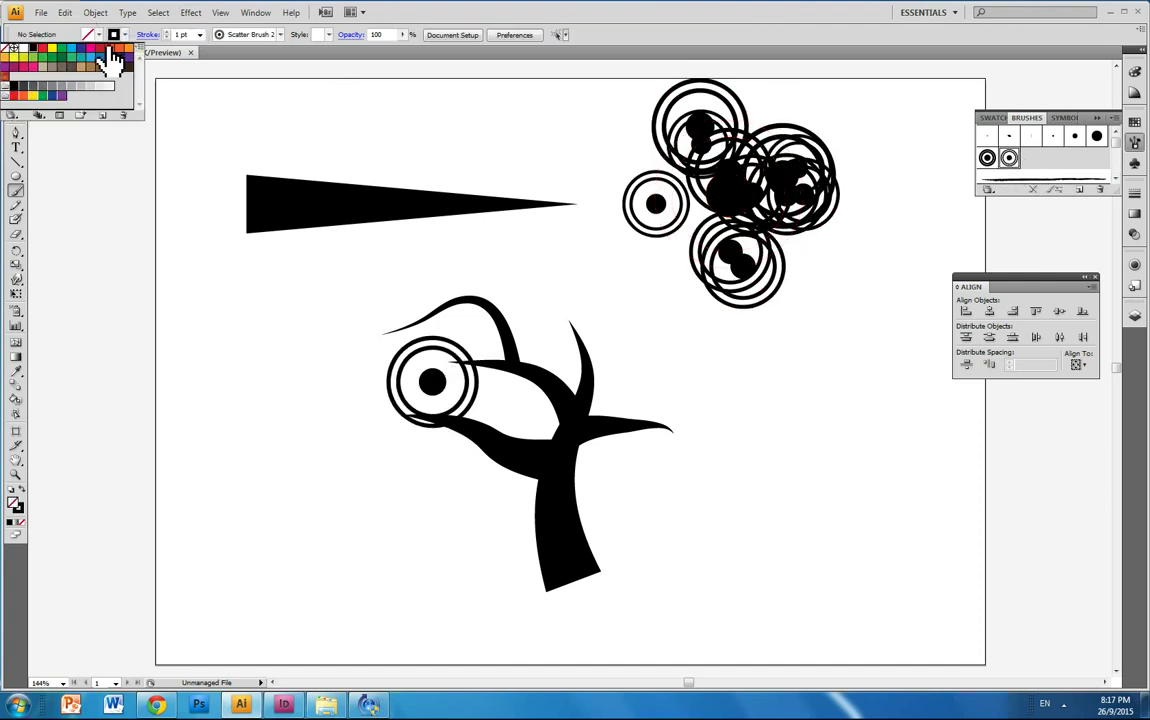
left_click_drag(325, 340, 347, 360)
left_click_drag(492, 343, 545, 315)
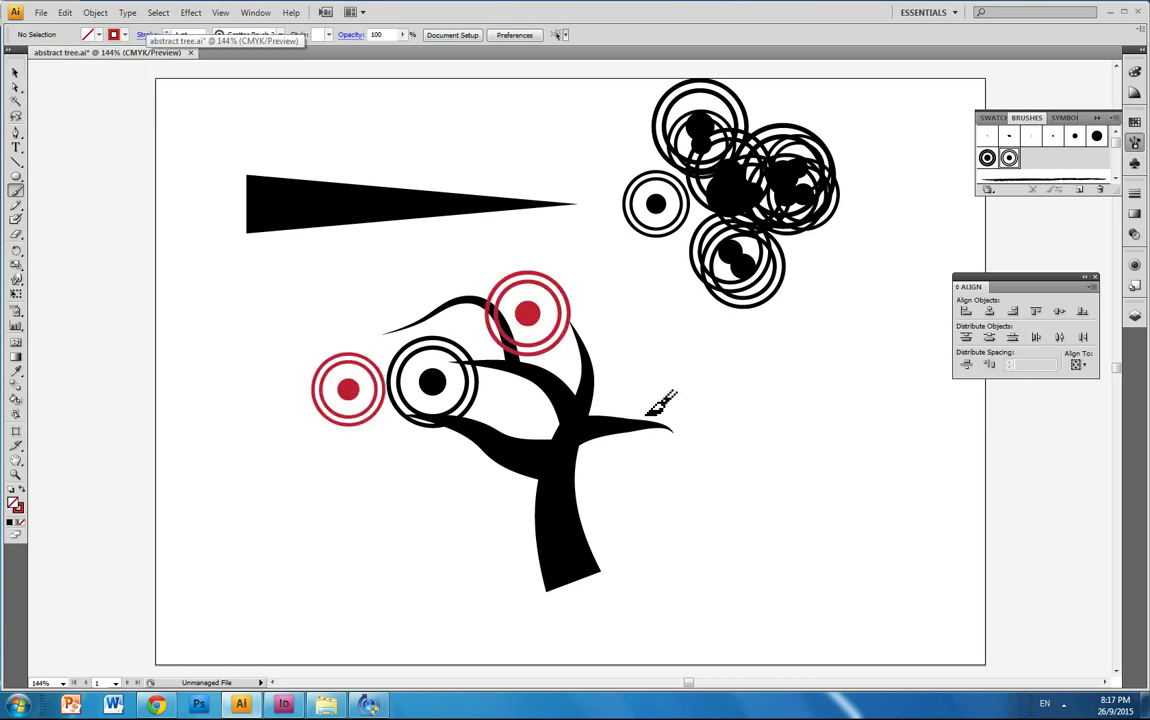
left_click_drag(650, 412, 630, 400)
left_click(113, 34)
left_click(50, 48)
left_click_drag(535, 305, 565, 325)
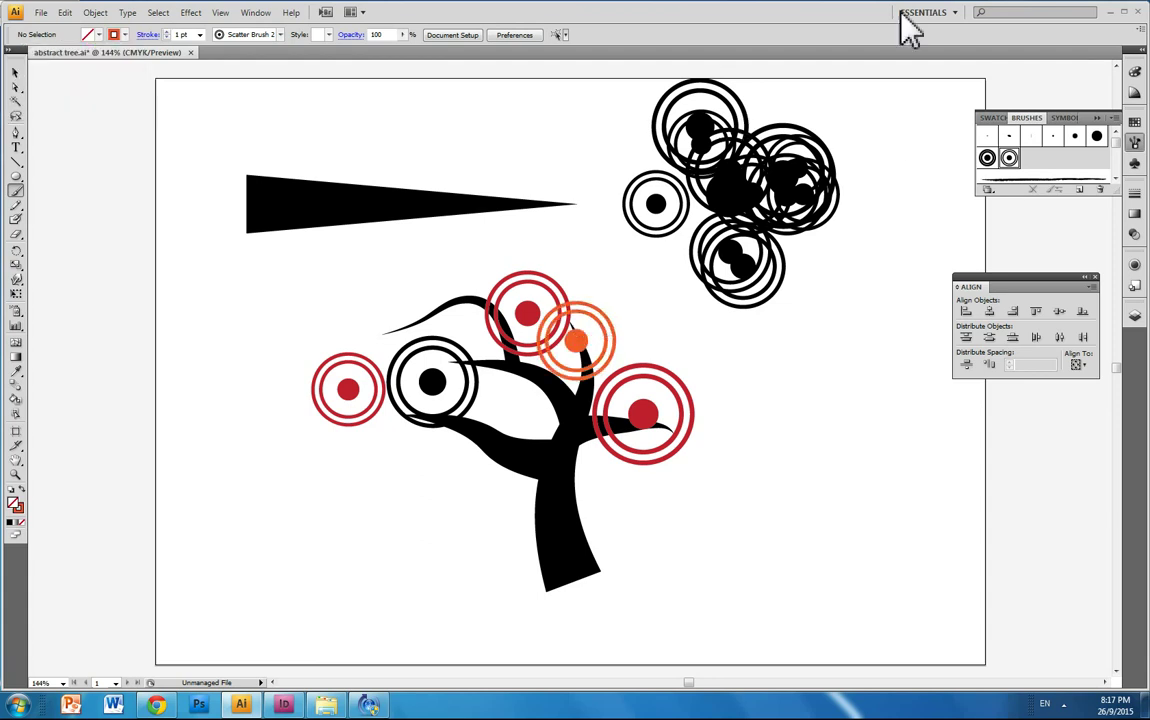
Step: Switch to Scatter Brush 1 in teal and scatter small rings around the tree, undoing the top arc
left_click(987, 157)
left_click(113, 34)
left_click(90, 72)
left_click_drag(408, 300, 430, 315)
left_click_drag(455, 370, 465, 378)
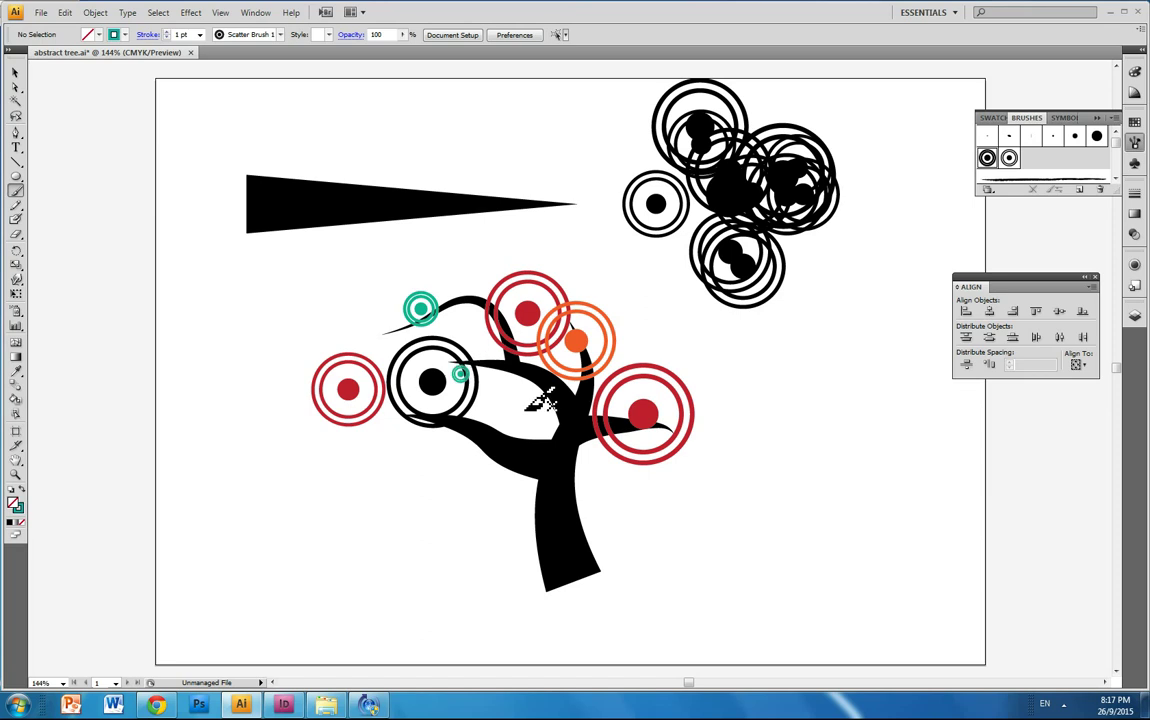
left_click_drag(522, 412, 526, 418)
left_click_drag(499, 451, 503, 457)
left_click_drag(386, 446, 390, 452)
left_click_drag(322, 403, 326, 409)
left_click_drag(325, 292, 485, 225)
key("ctrl+z")
Step: Add more small teal rings across the canopy and below the branches
left_click_drag(390, 300, 394, 306)
left_click_drag(563, 240, 567, 246)
left_click_drag(663, 316, 667, 322)
left_click_drag(653, 402, 657, 408)
left_click_drag(721, 477, 725, 483)
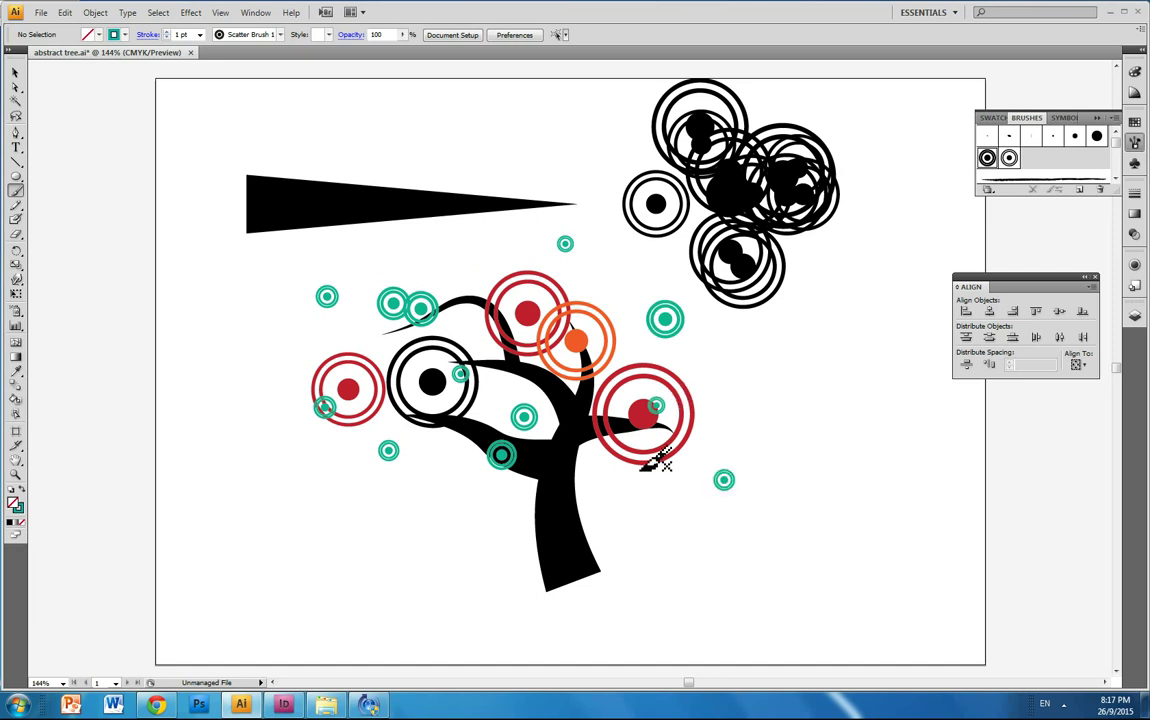
left_click_drag(499, 502, 503, 507)
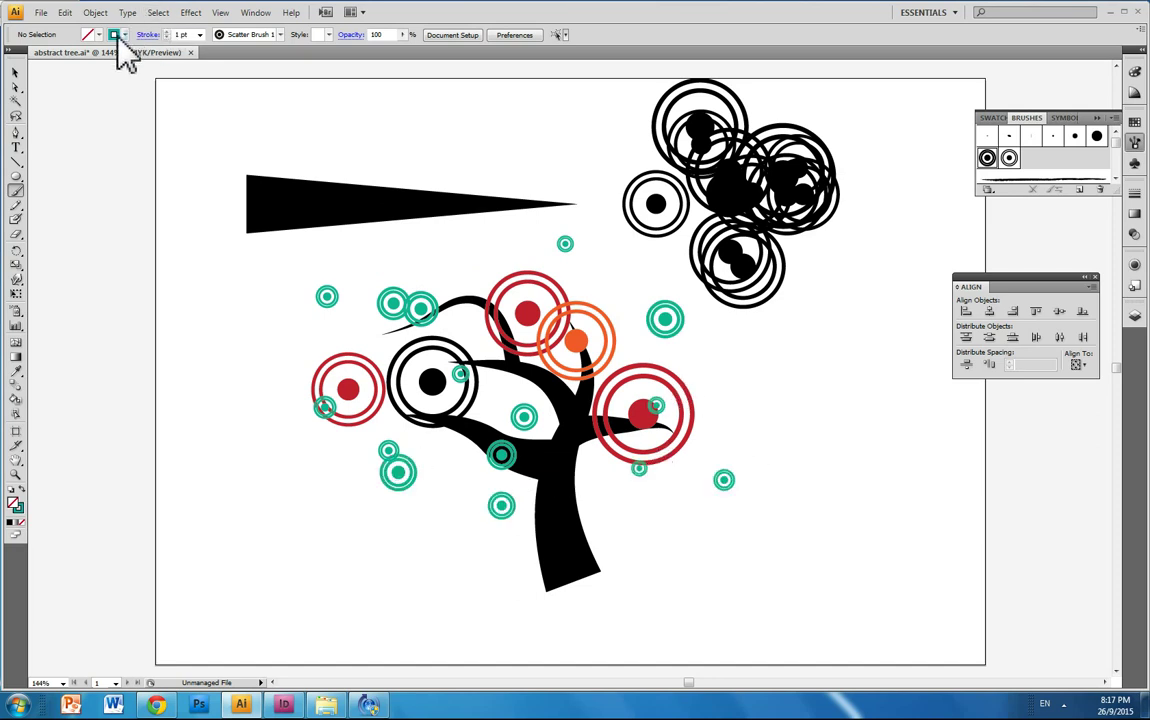
Step: Switch the stroke to blue and dab blue rings around the canopy's top and right side
left_click(118, 35)
left_click(99, 59)
left_click(459, 317)
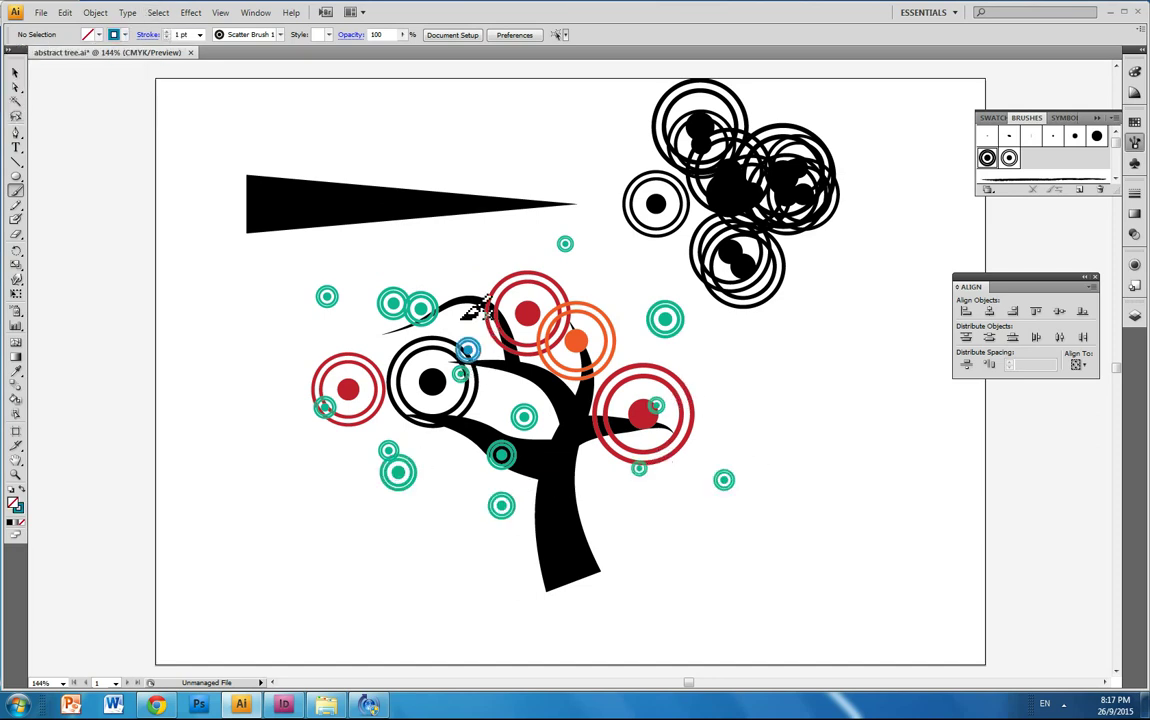
left_click(522, 265)
left_click(577, 264)
left_click(646, 269)
left_click(713, 380)
left_click(719, 427)
left_click(604, 441)
left_click(548, 432)
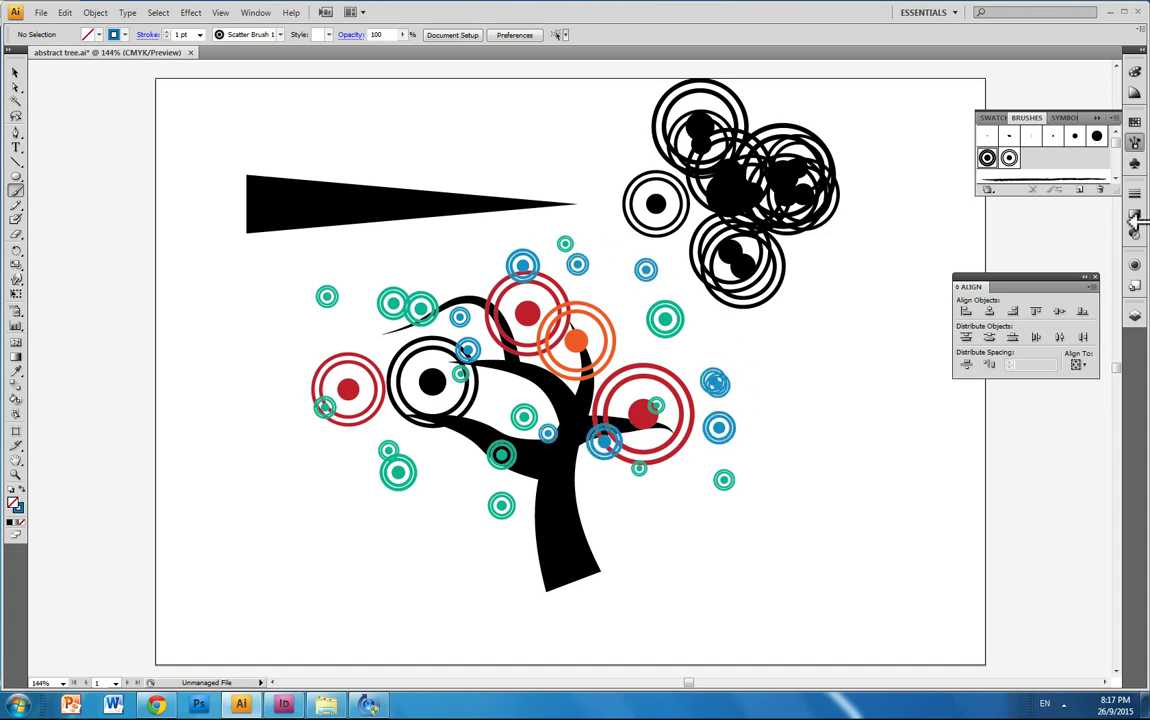
left_click(1134, 315)
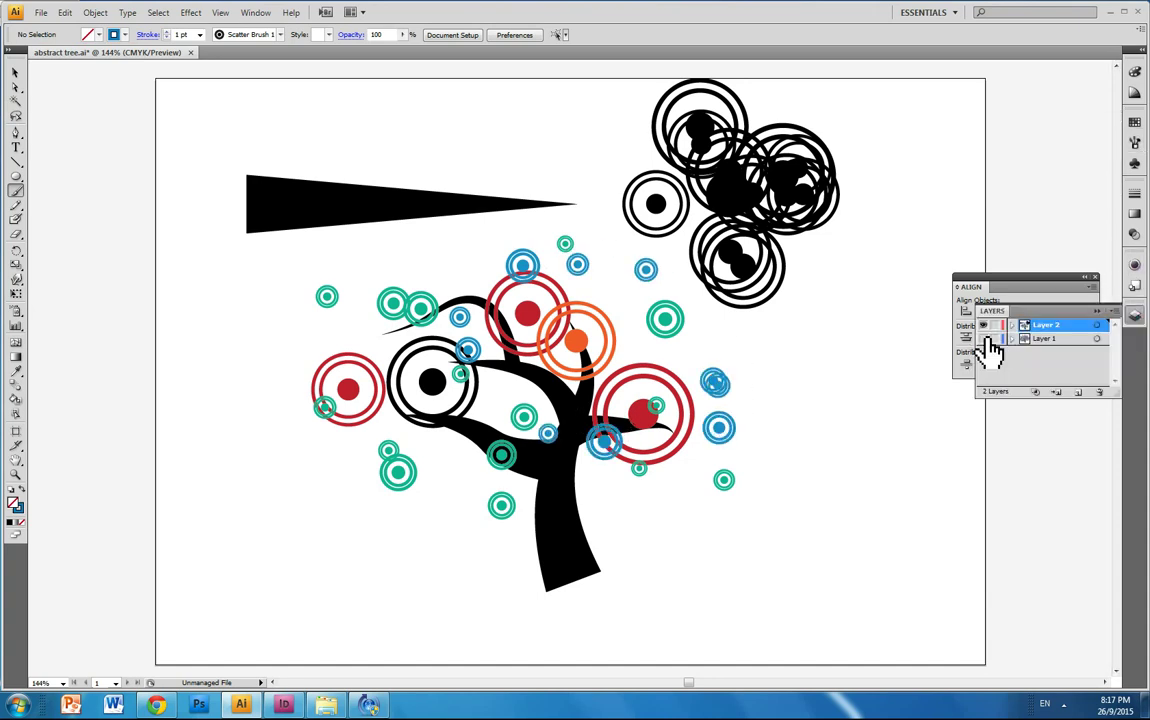
Step: Hide Layer 2 with its eye icon, leaving only the finished ringed tree visible
left_click(989, 338)
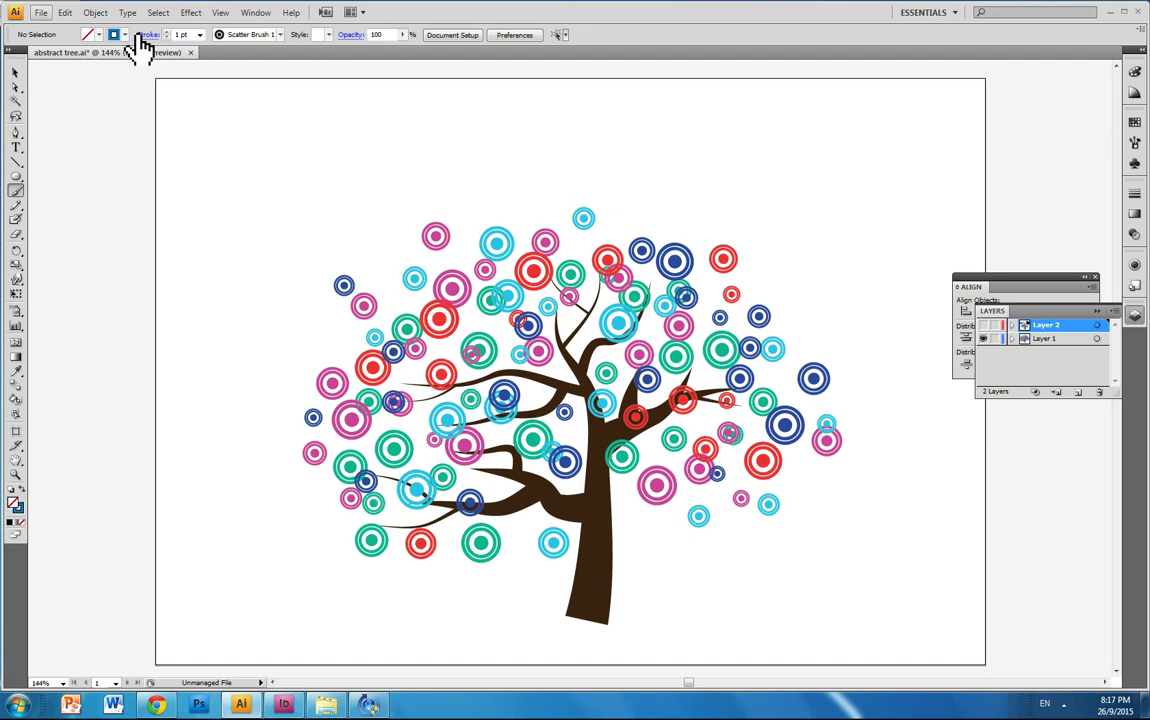